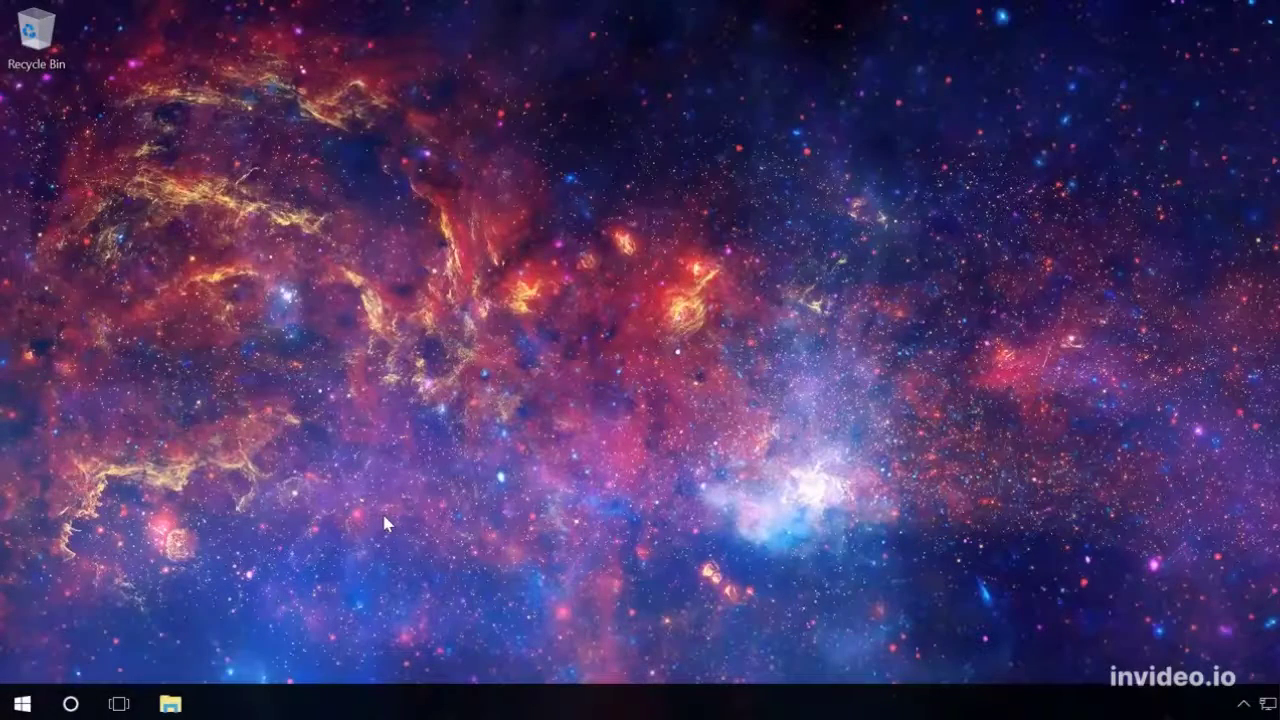
In Settings > Privacy > General, switch off advertising ID, SmartScreen Filter, typing-info sharing and language-list access
left_click(27, 704)
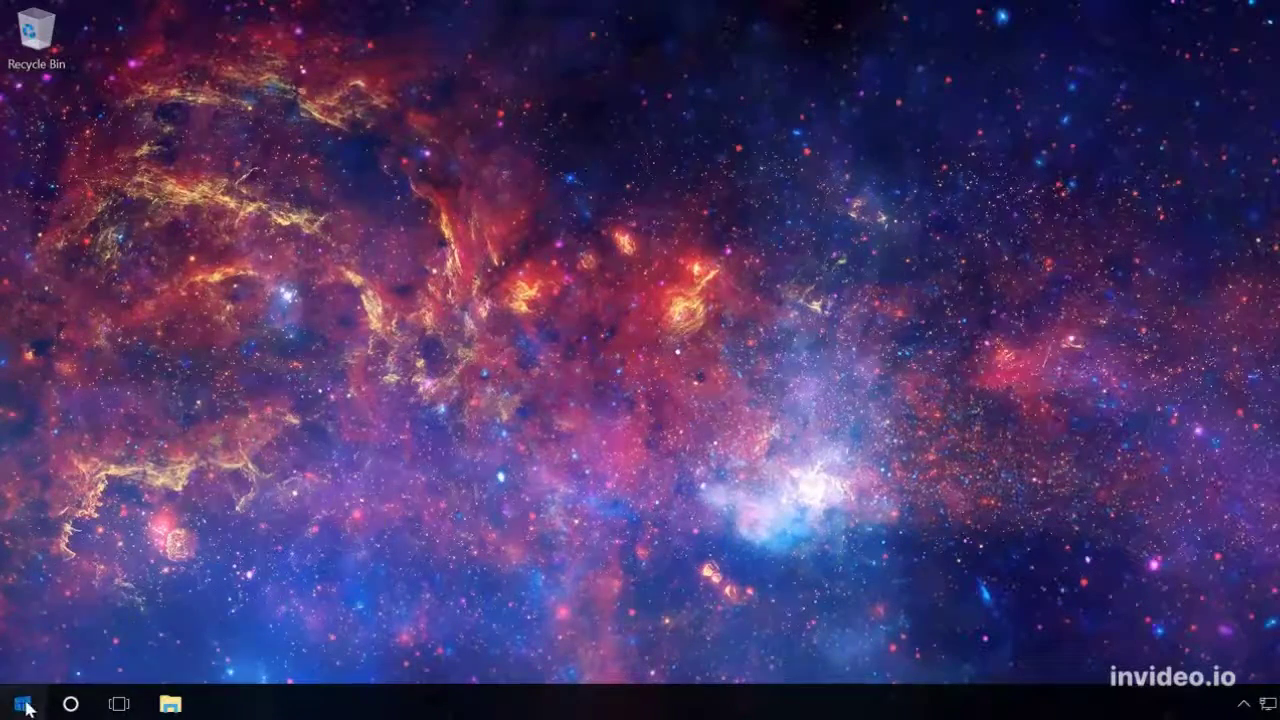
left_click(25, 612)
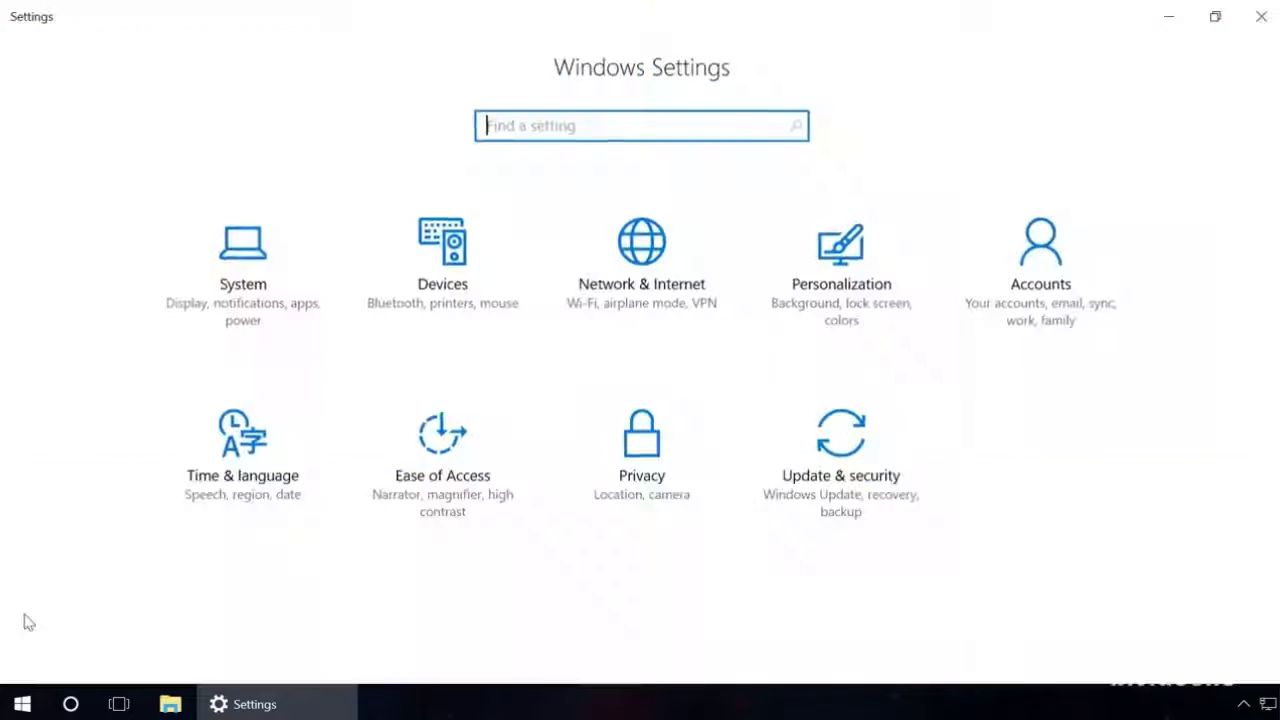
left_click(665, 476)
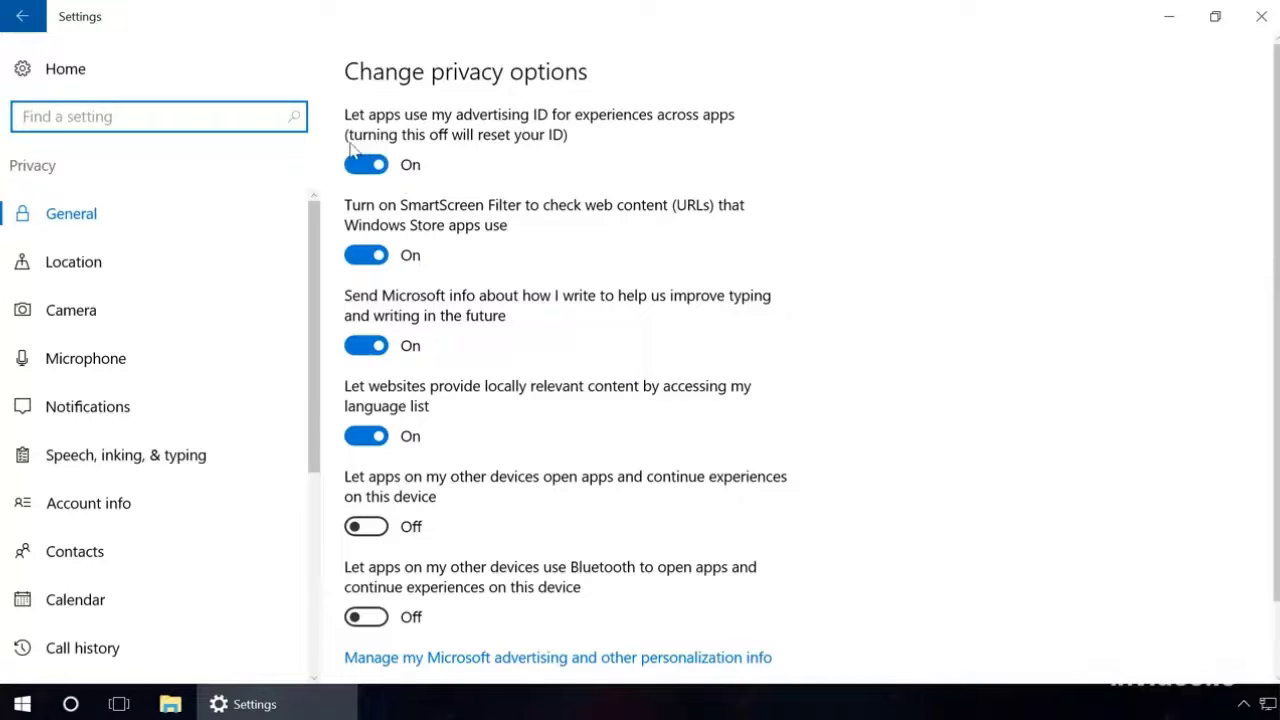
left_click(374, 166)
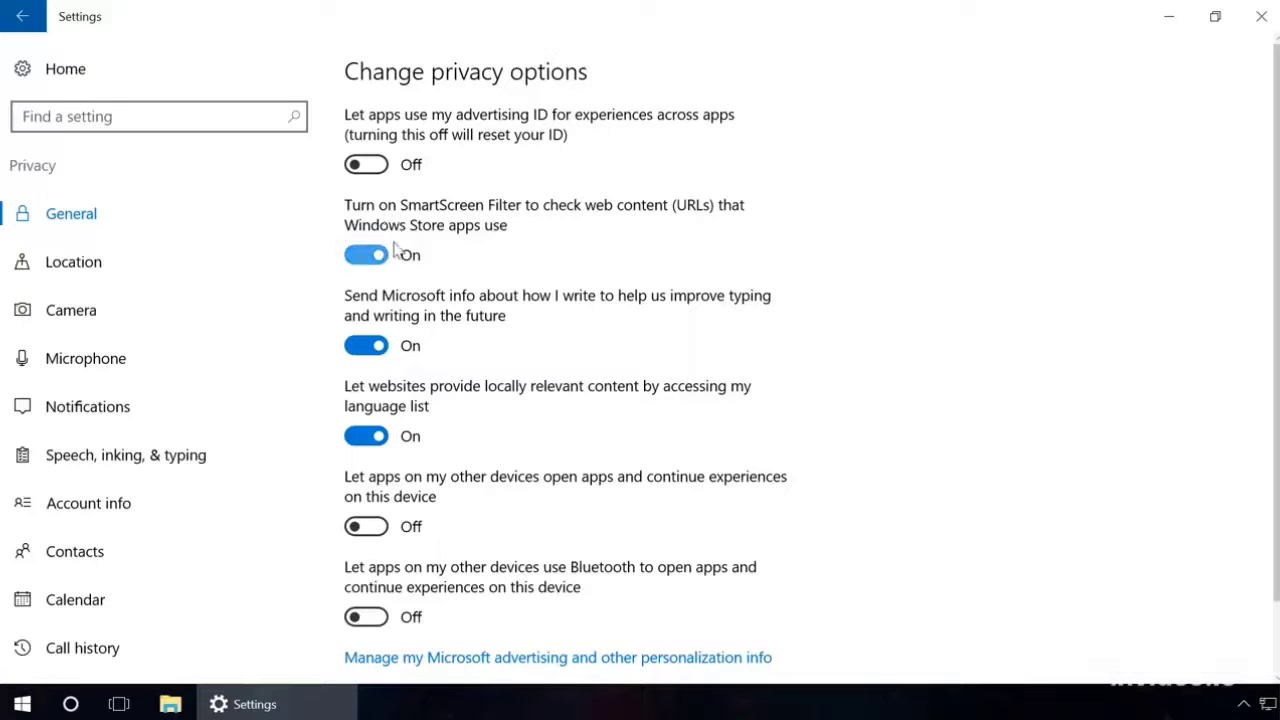
left_click(362, 257)
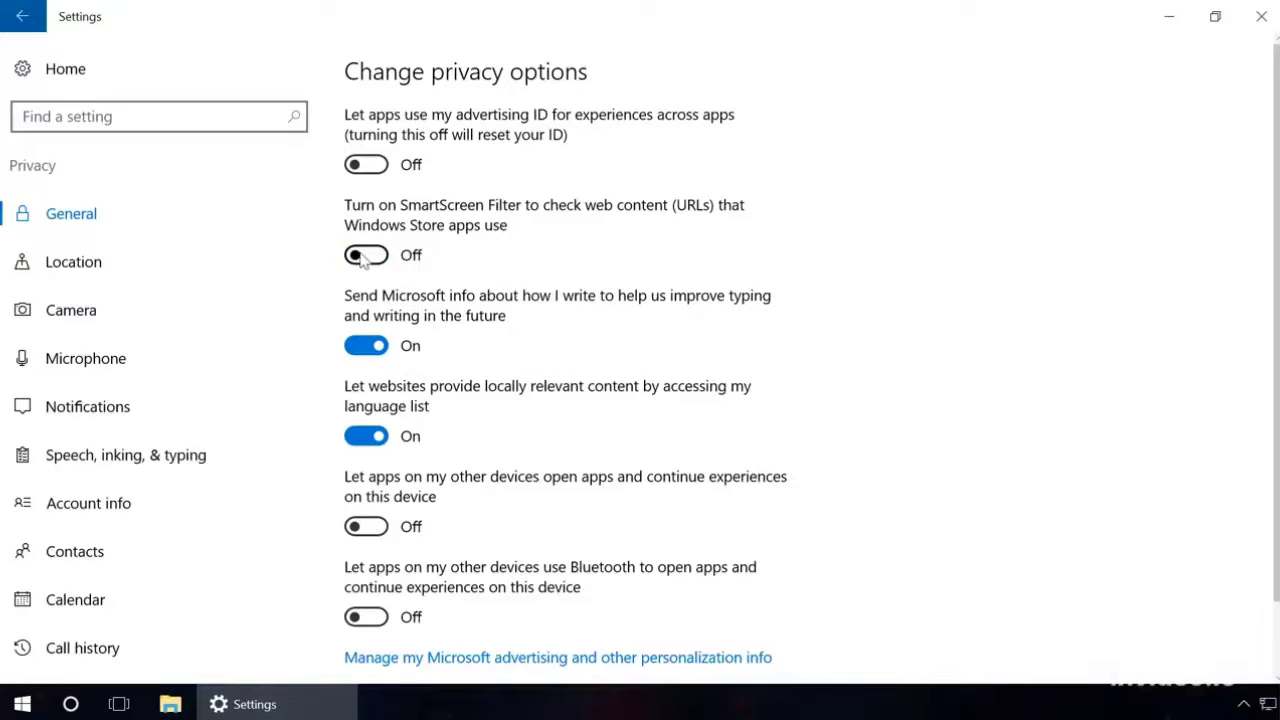
left_click(362, 346)
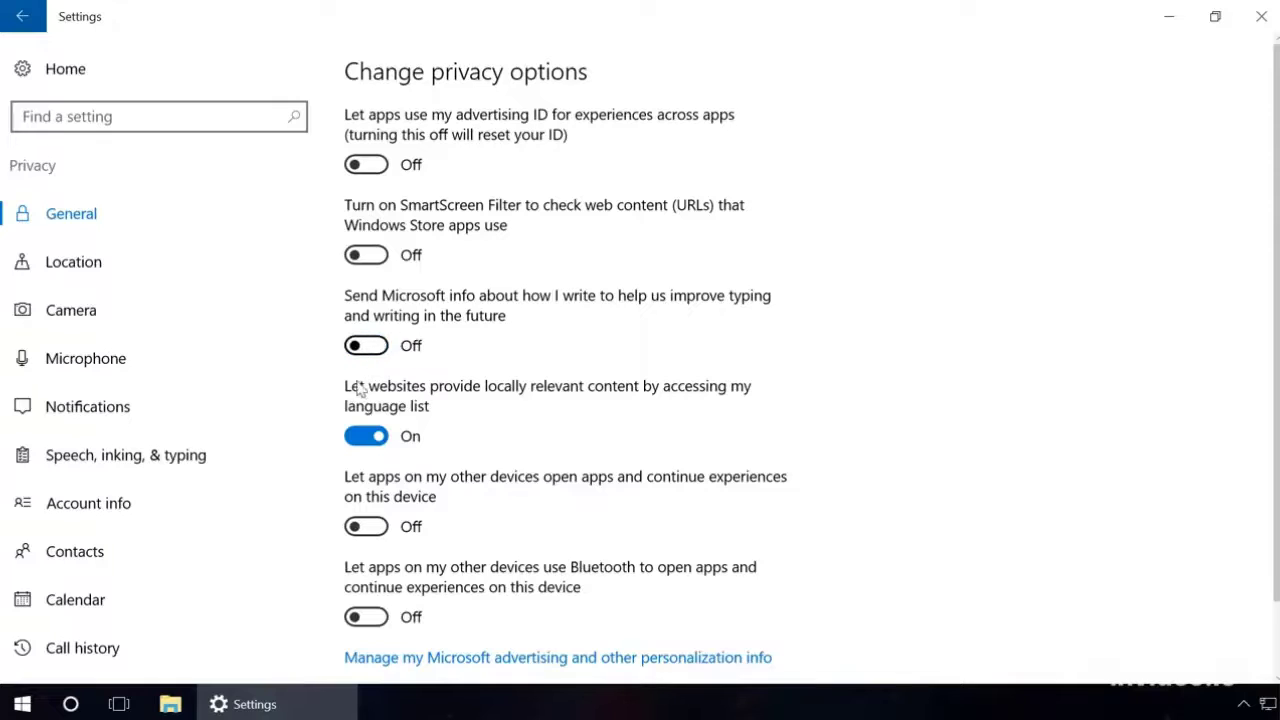
left_click(363, 443)
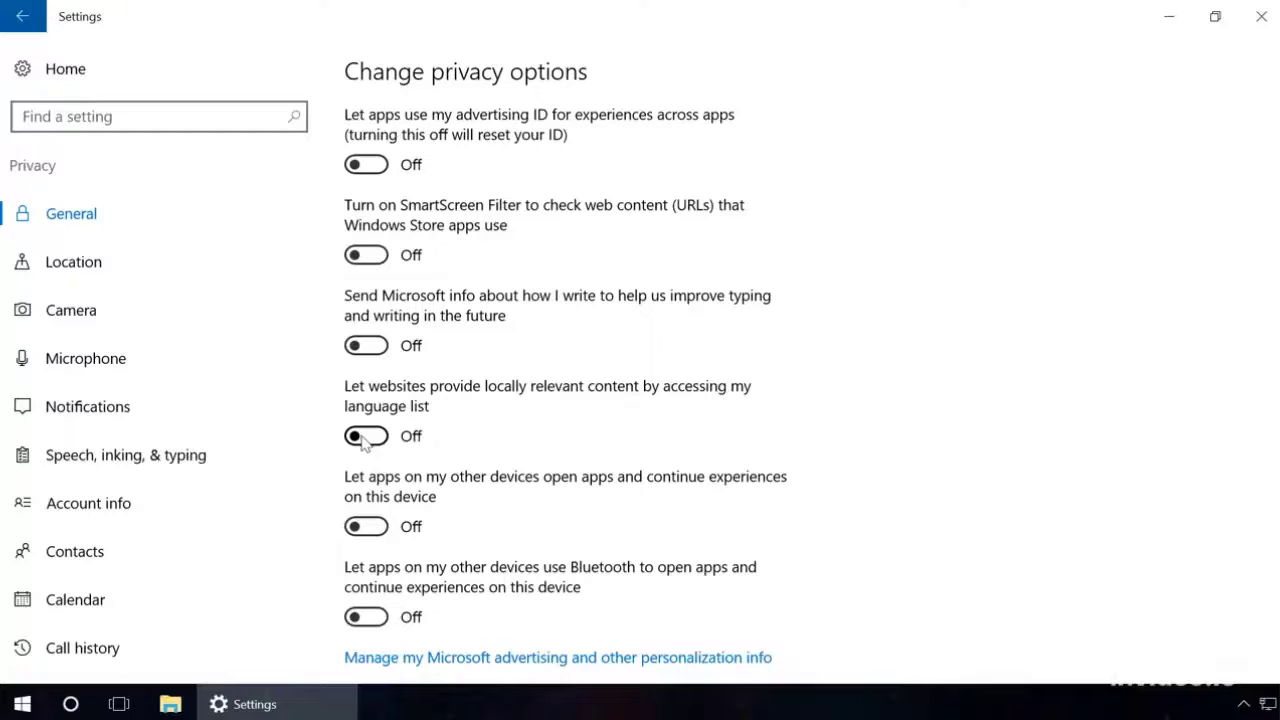
On the Location privacy page, toggle the location service off and back on
left_click(120, 267)
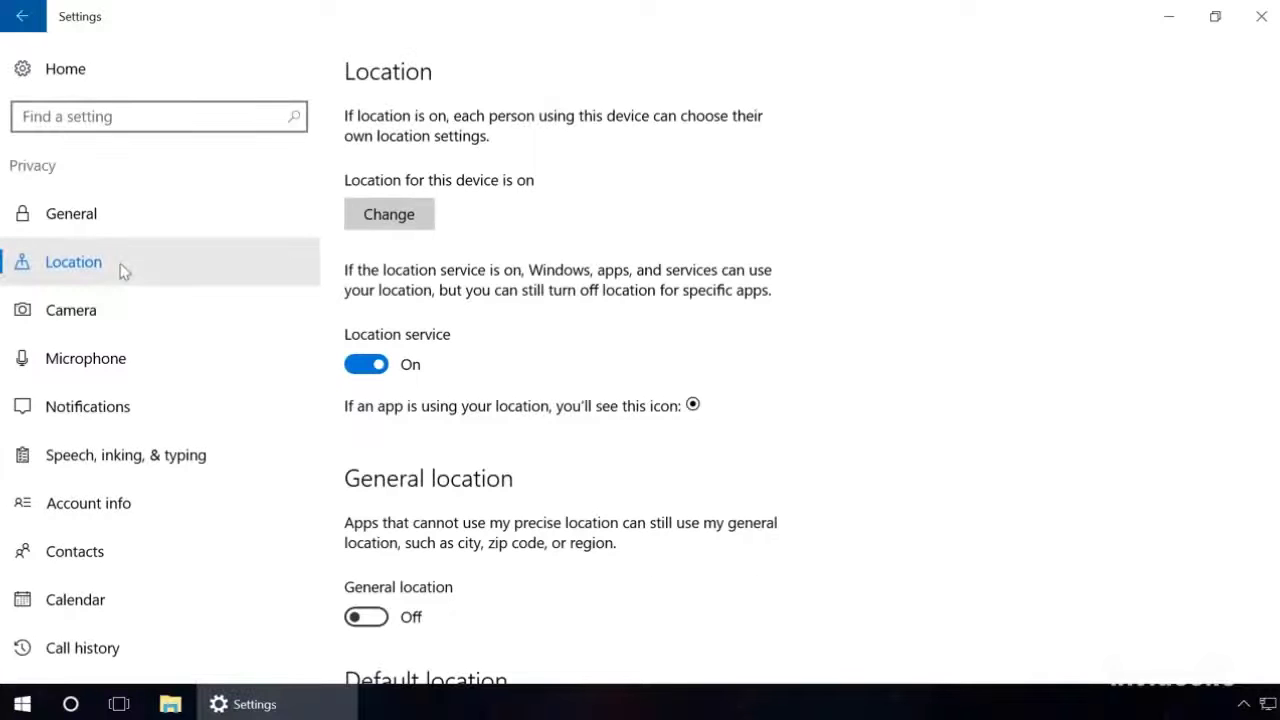
left_click(362, 364)
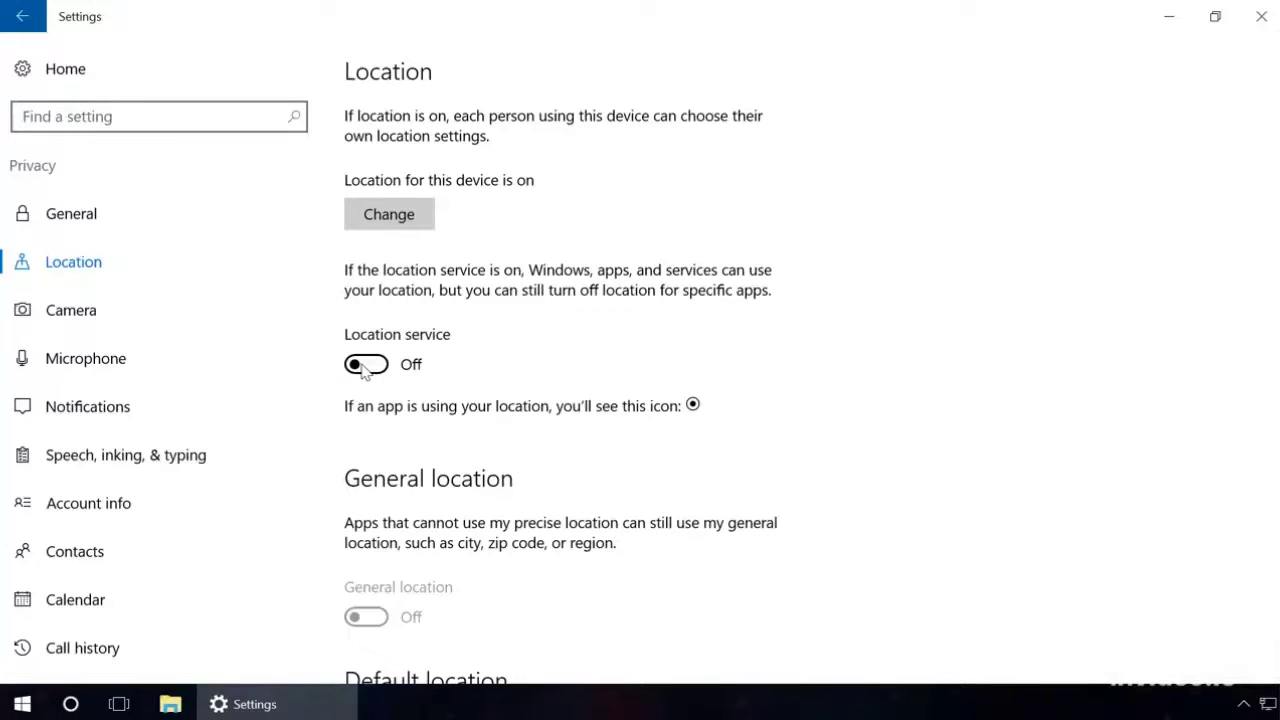
left_click(376, 366)
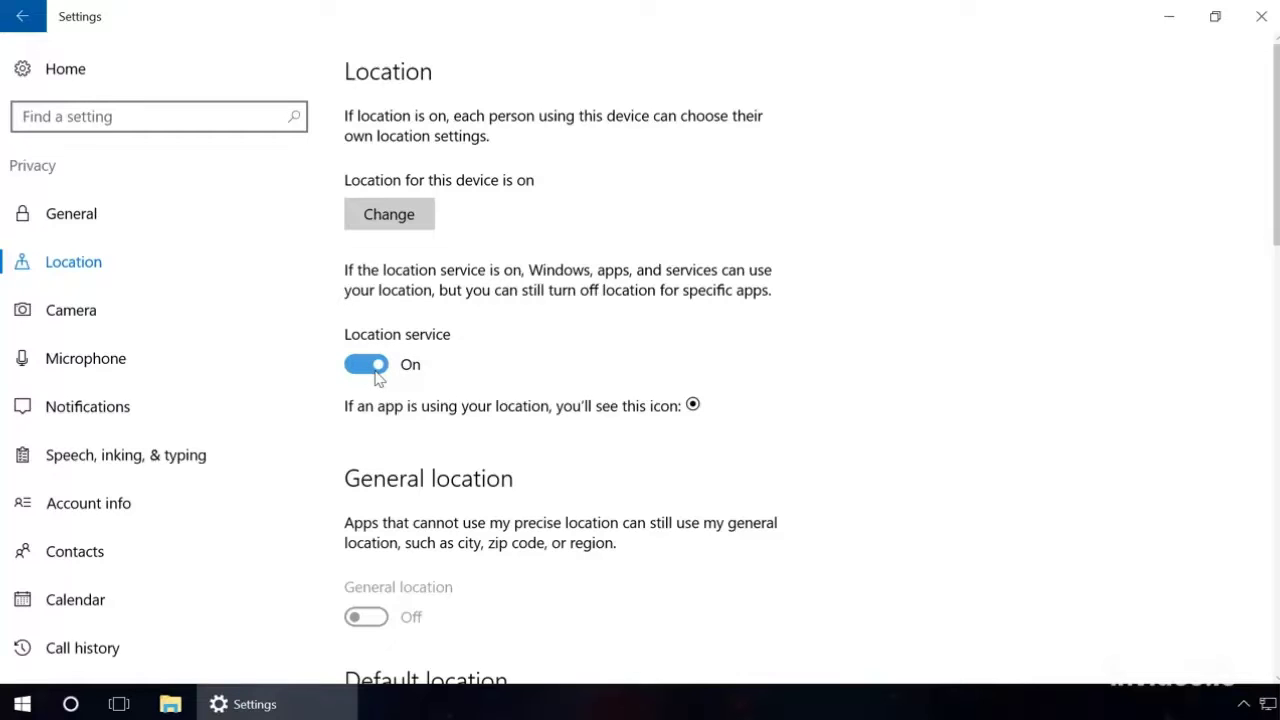
Allow Facebook and Twitter to use precise location
scroll(634, 392, "down", 10)
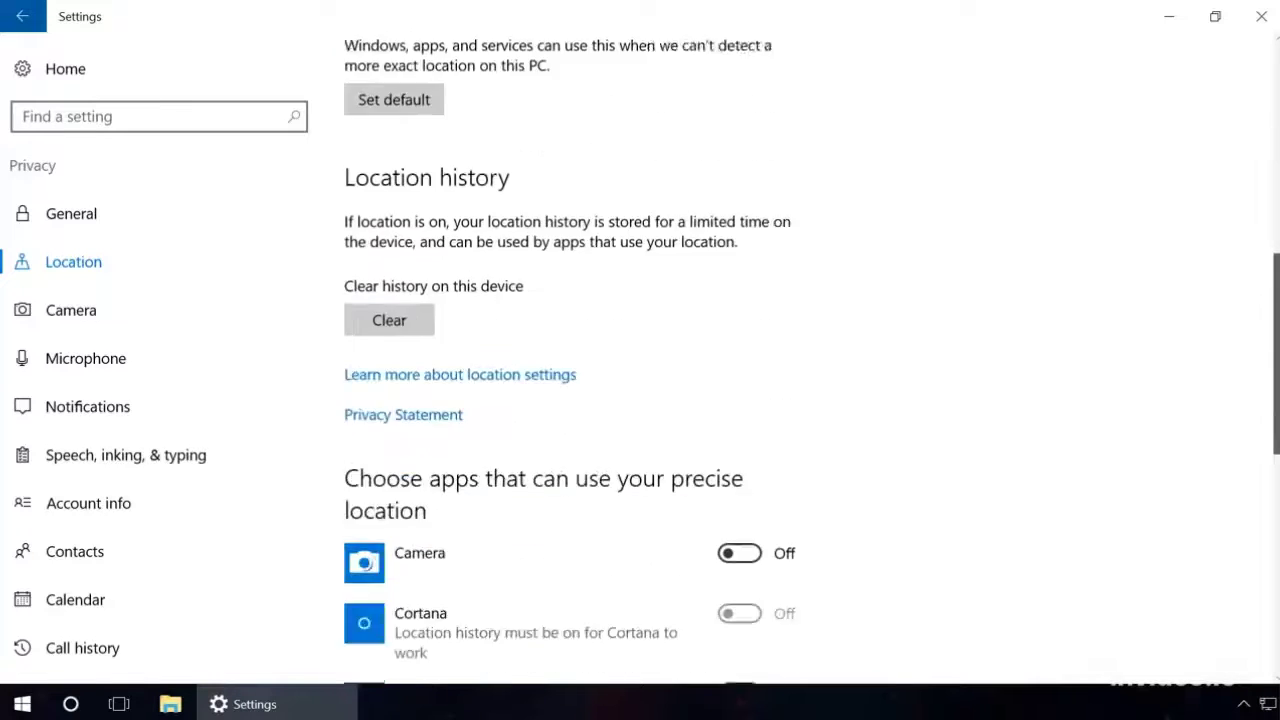
left_click(750, 186)
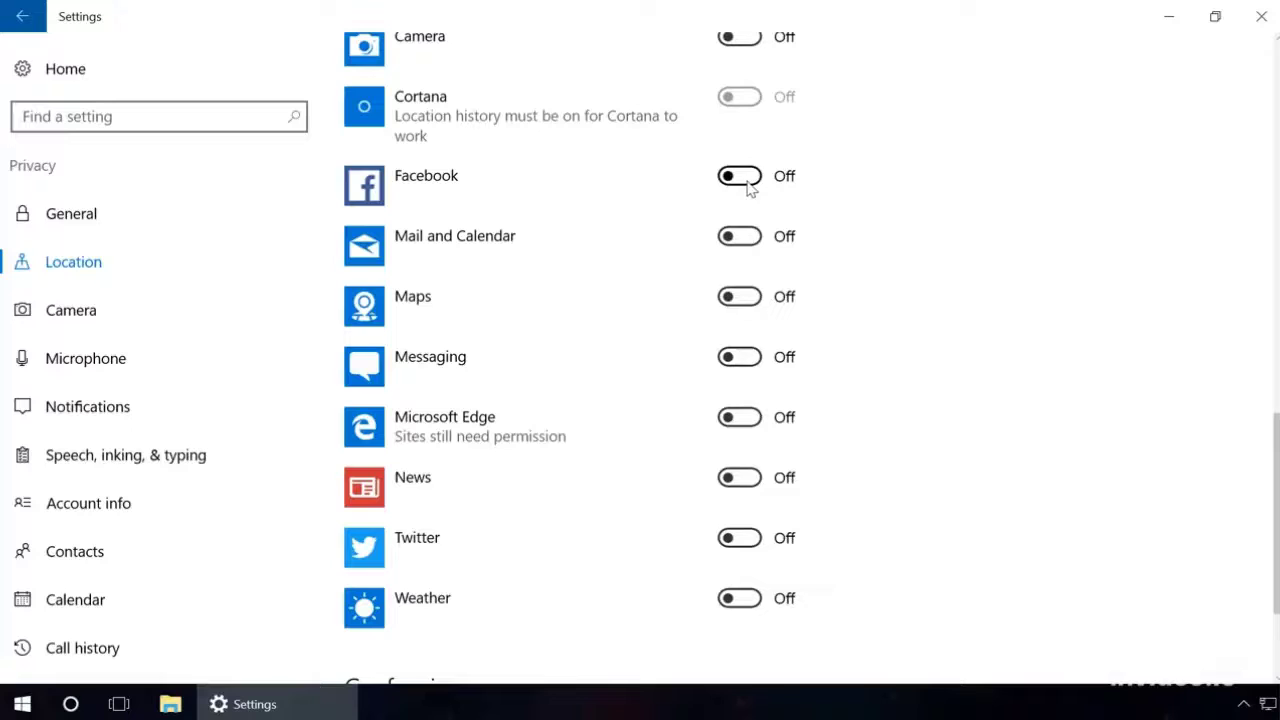
left_click(745, 545)
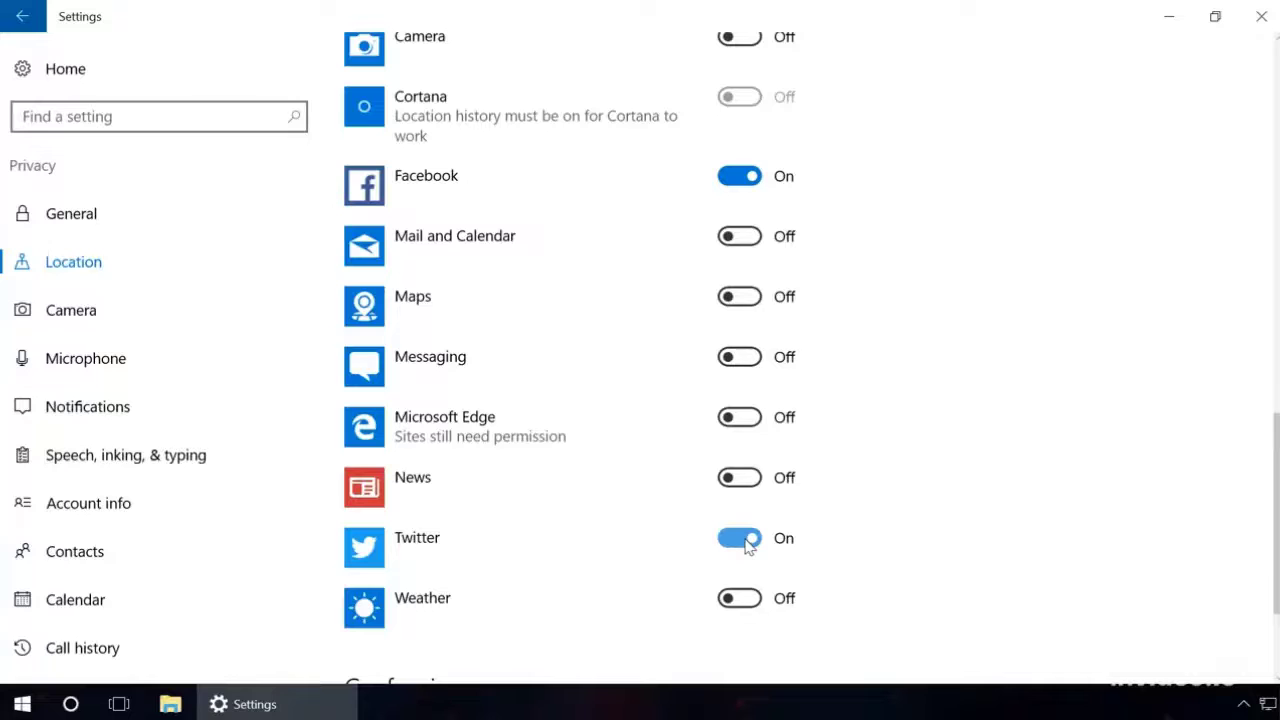
left_click(72, 312)
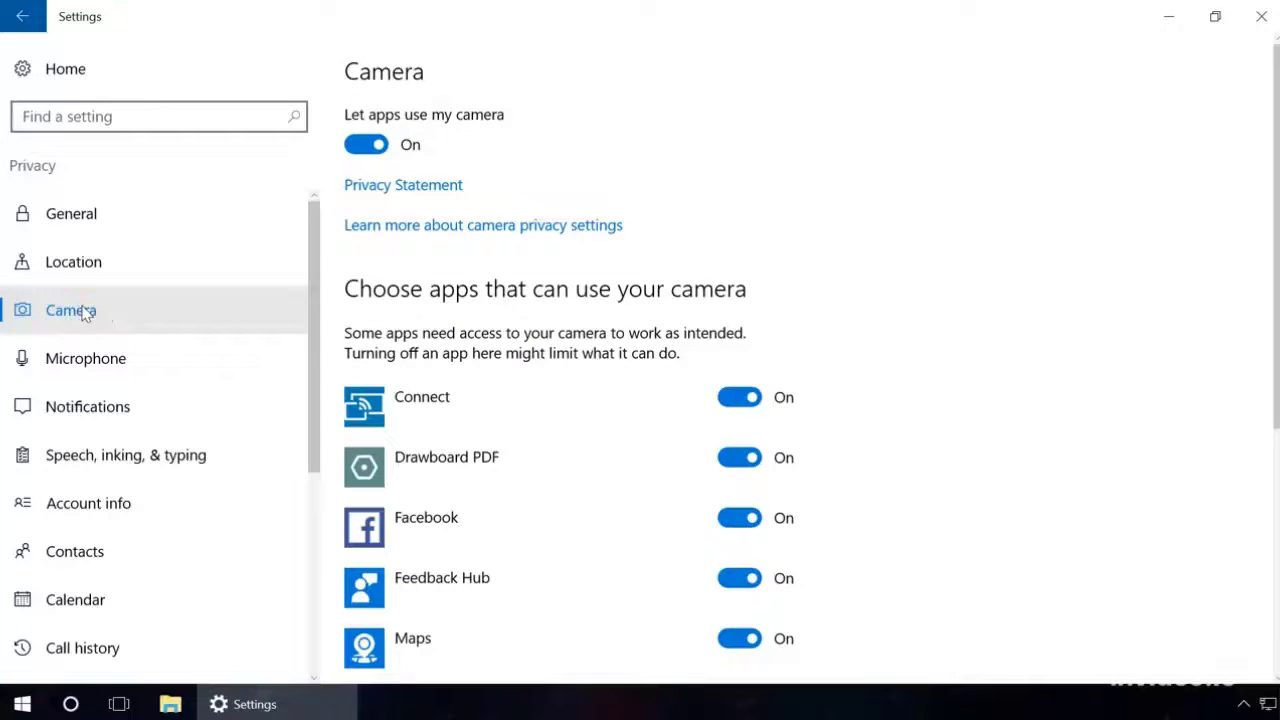
Block Connect, Drawboard PDF, Facebook and Feedback Hub from using the camera
left_click(366, 145)
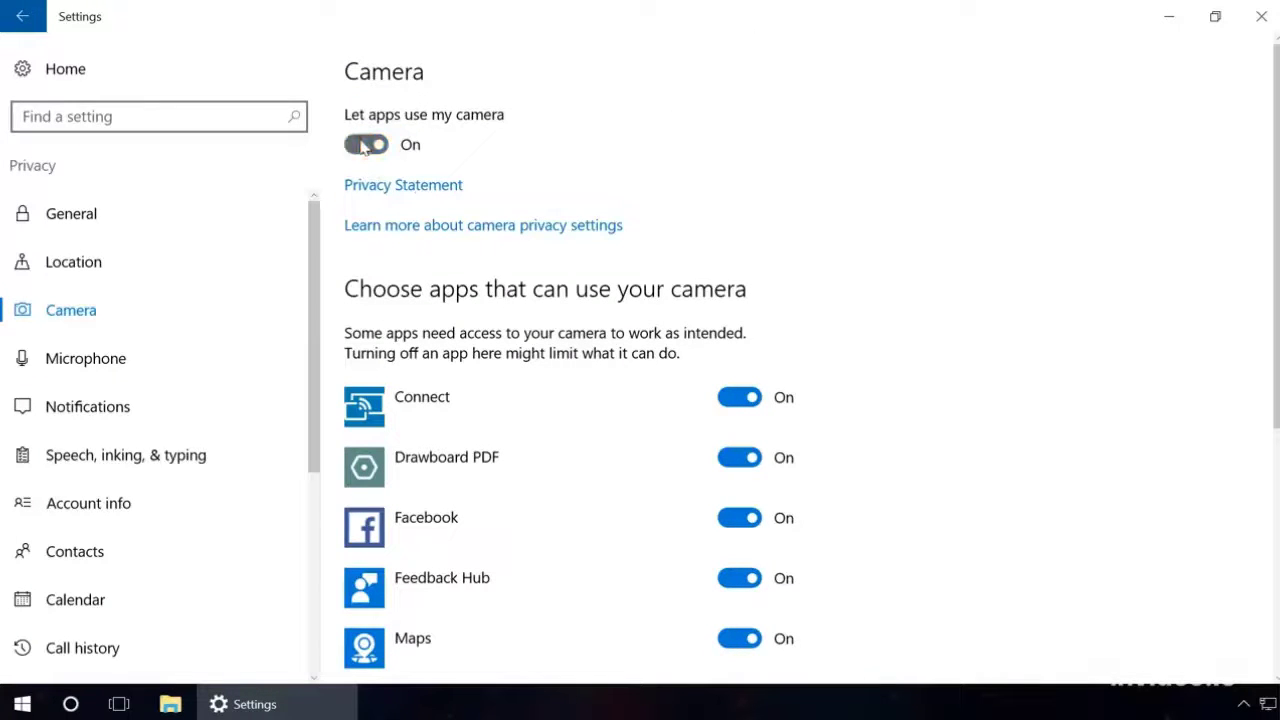
left_click(366, 145)
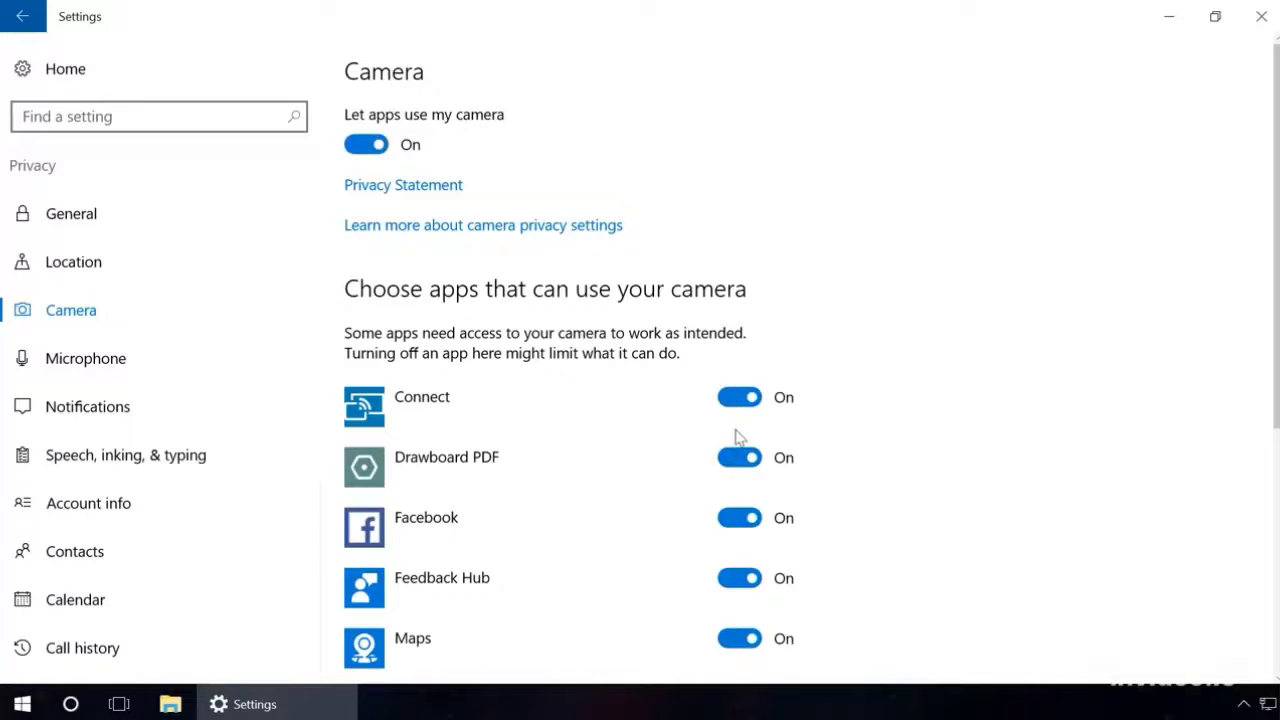
left_click(738, 399)
left_click(739, 464)
left_click(739, 518)
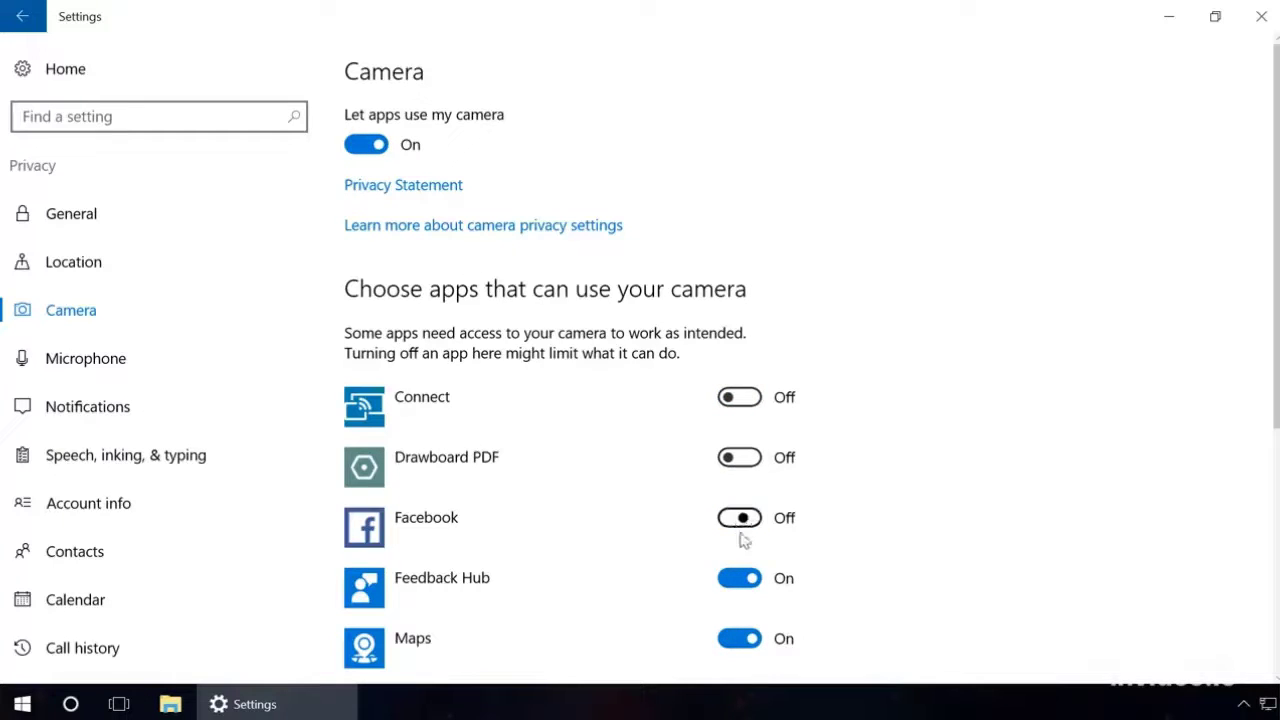
left_click(739, 578)
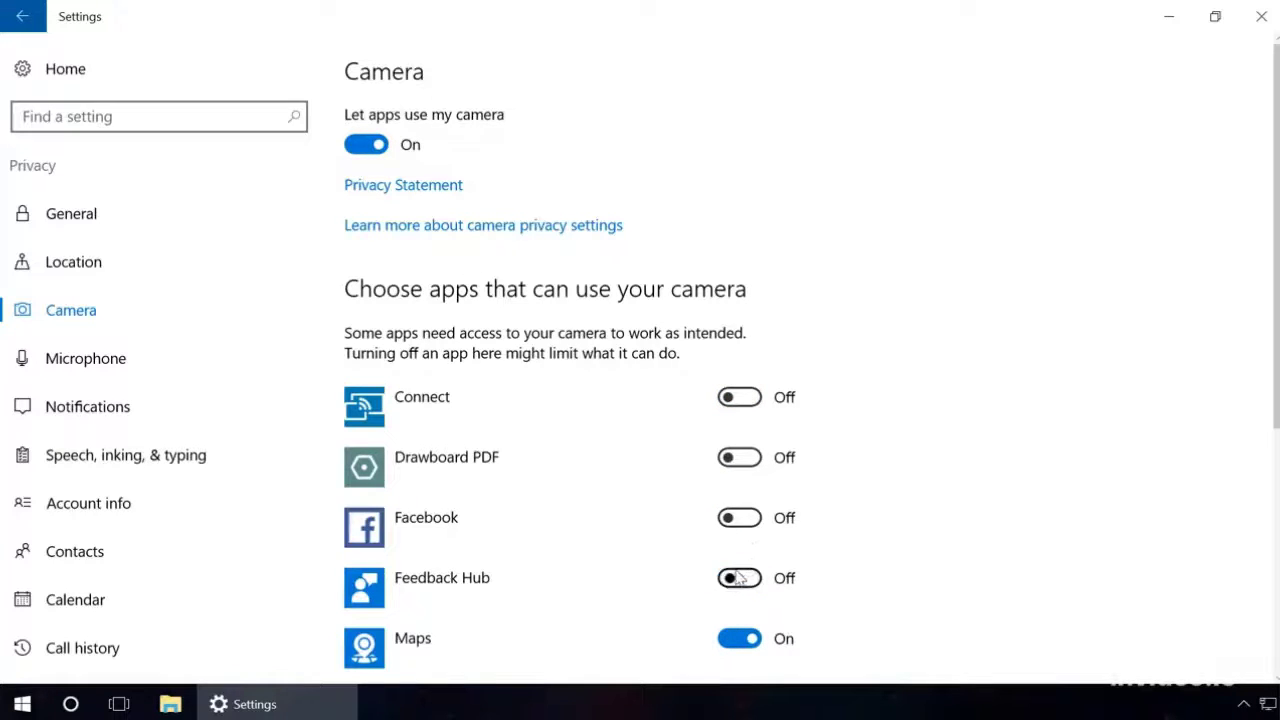
Block Facebook, Feedback Hub, Messaging and Microsoft account from using the microphone
left_click(79, 358)
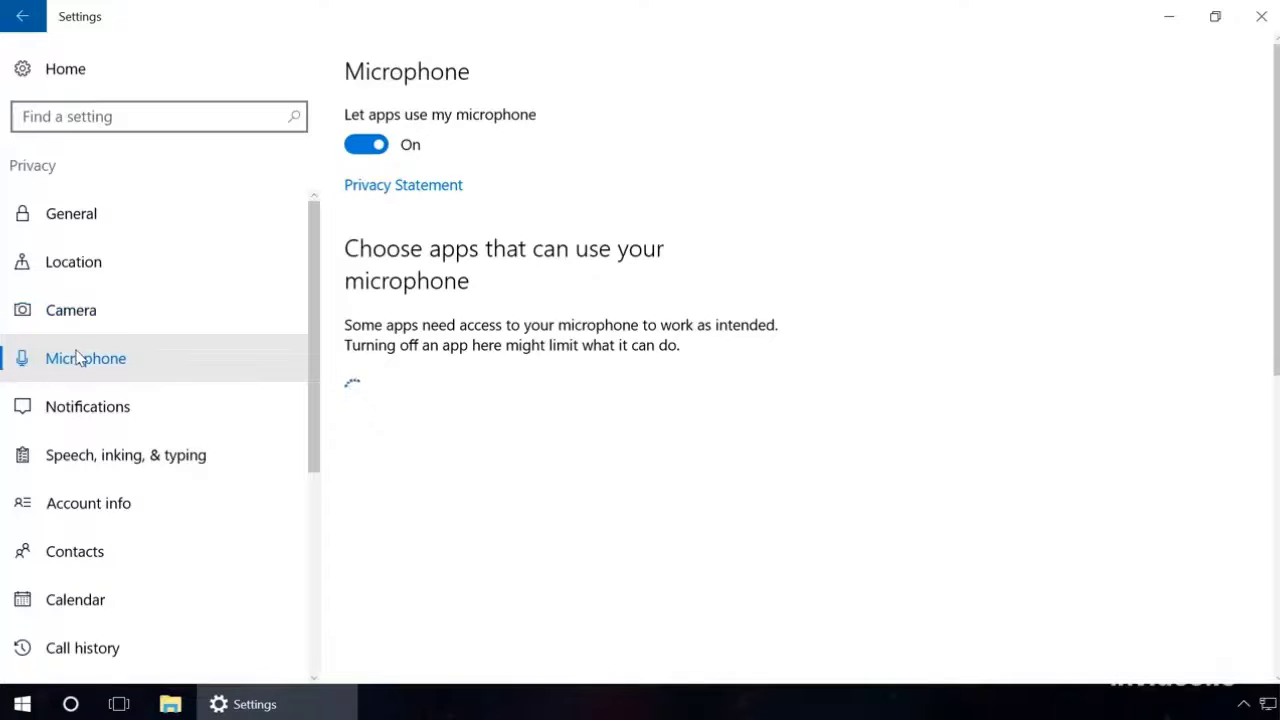
left_click(380, 147)
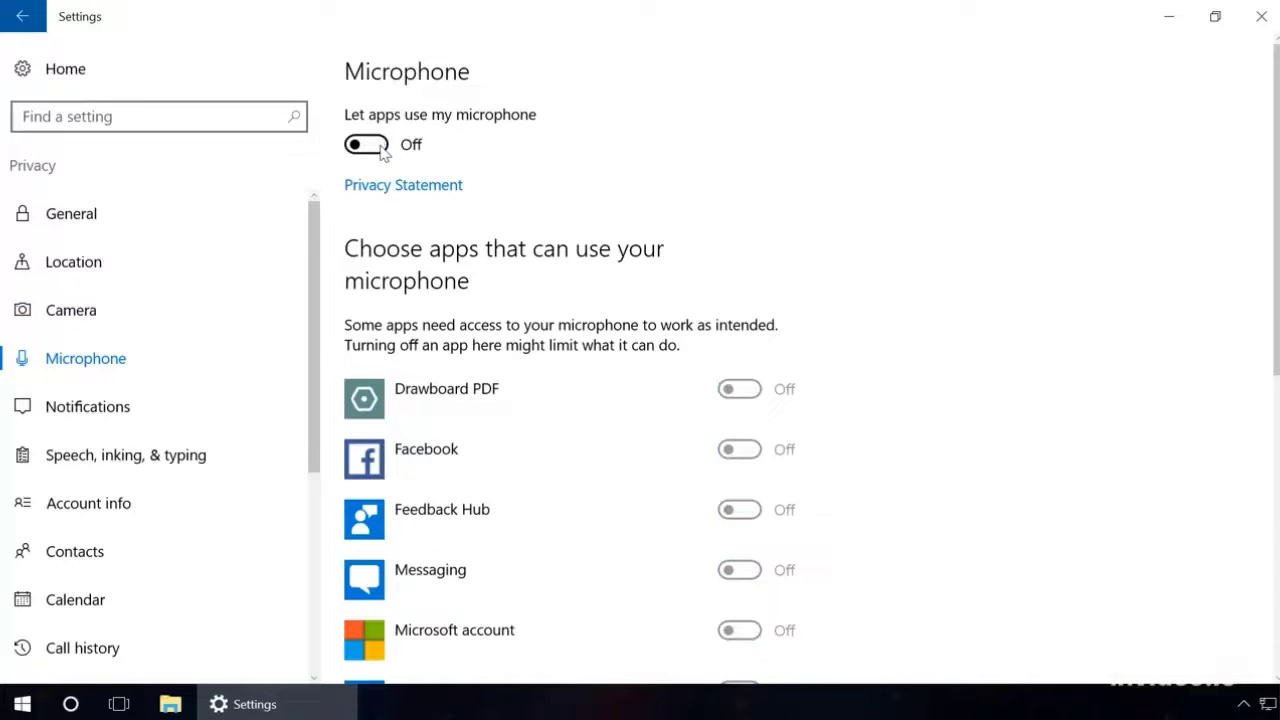
left_click(380, 147)
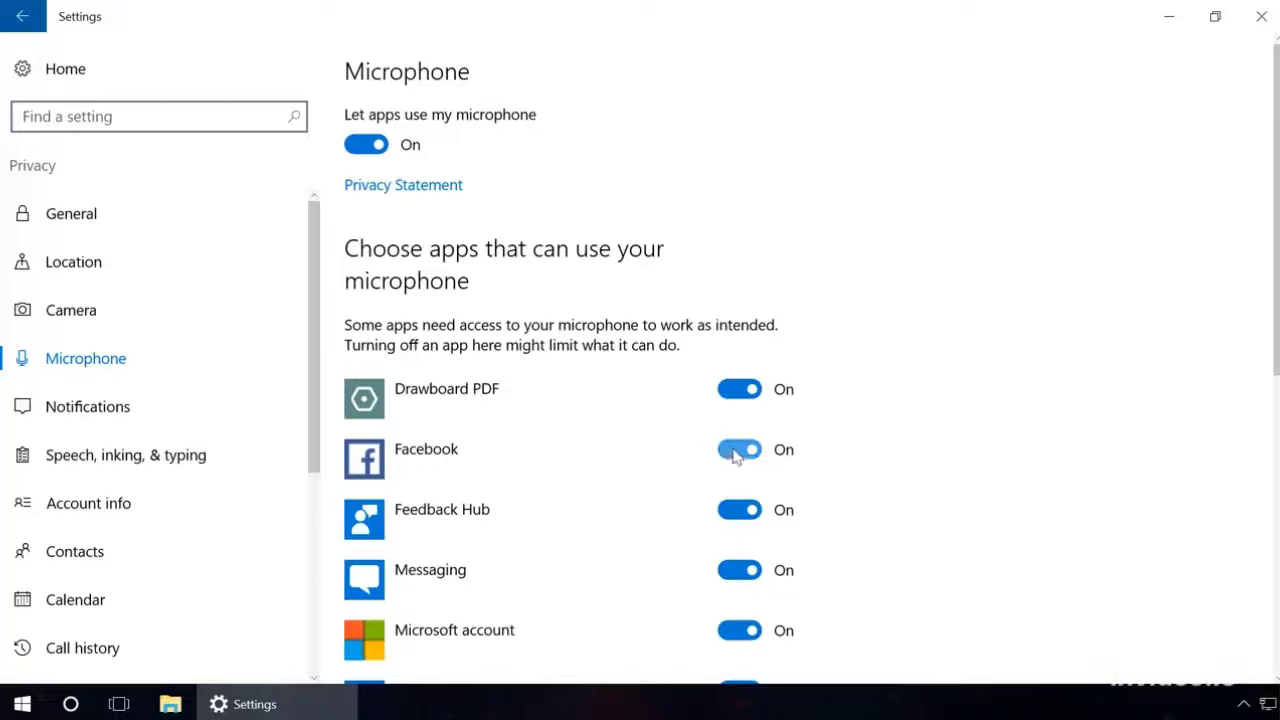
left_click(737, 451)
left_click(737, 511)
left_click(735, 568)
left_click(735, 628)
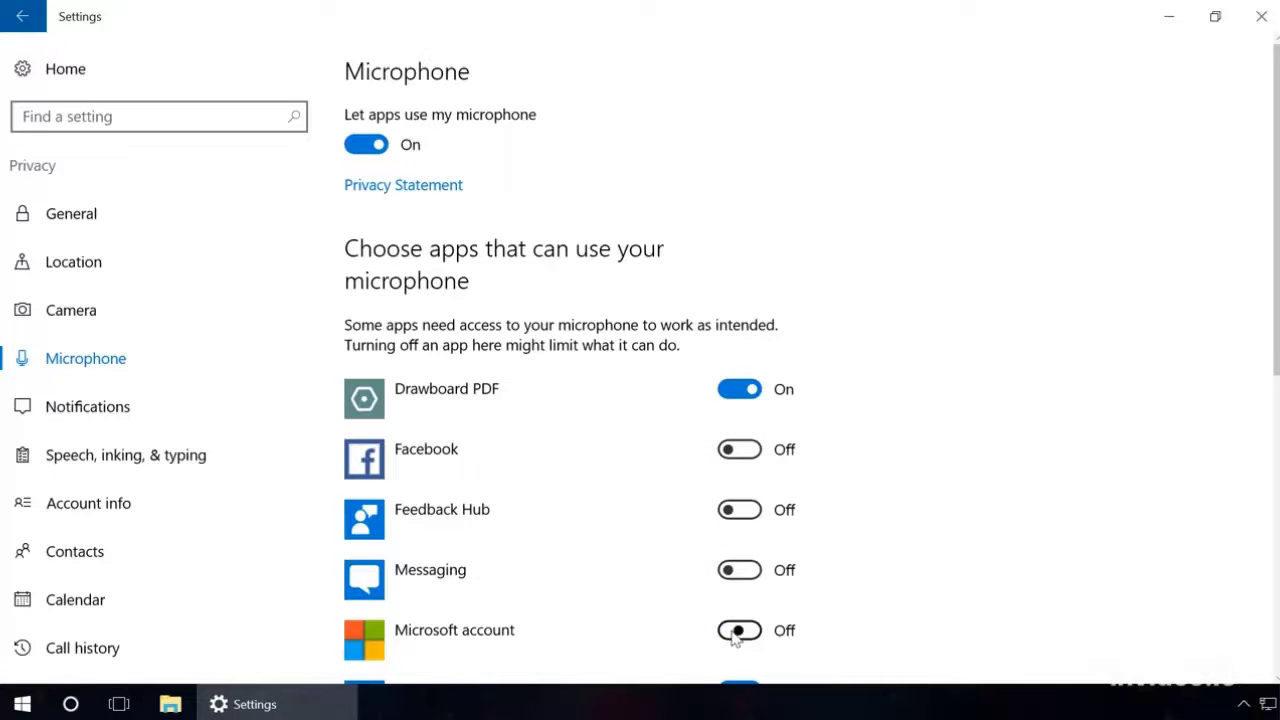
Turn off apps' access to account info and contacts
scroll(223, 211, "down", 3)
left_click(223, 211)
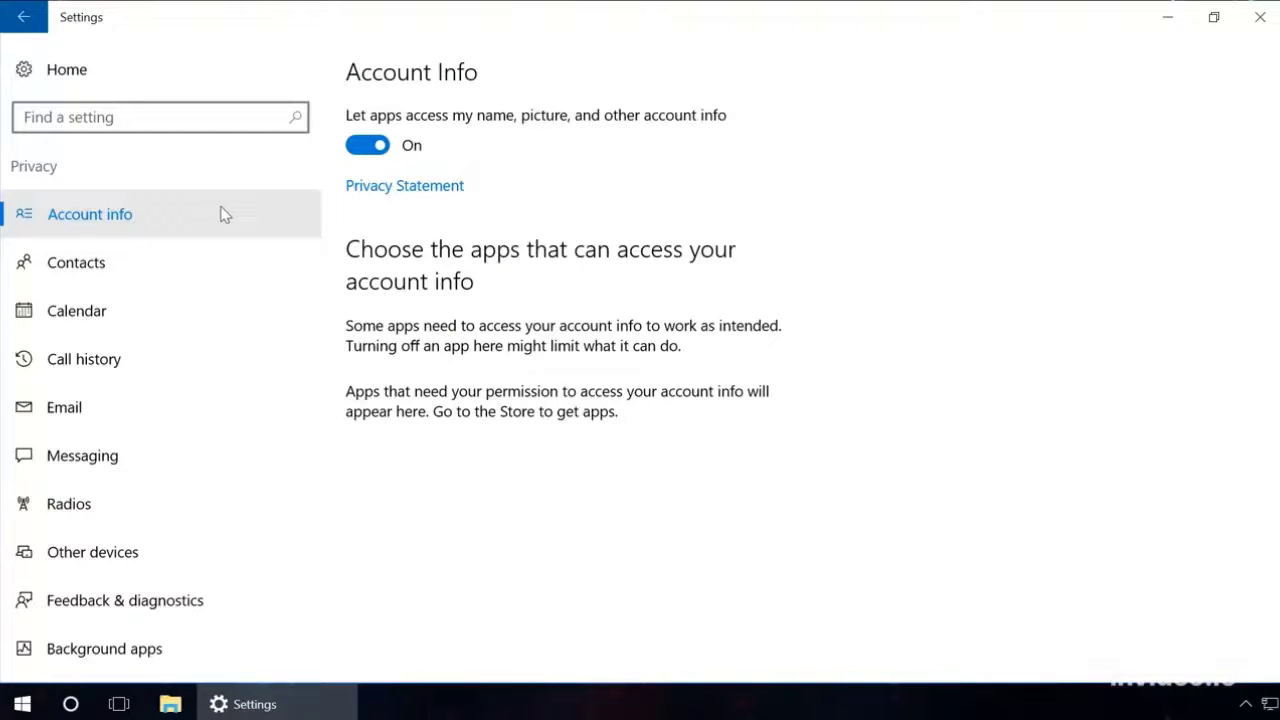
left_click(383, 146)
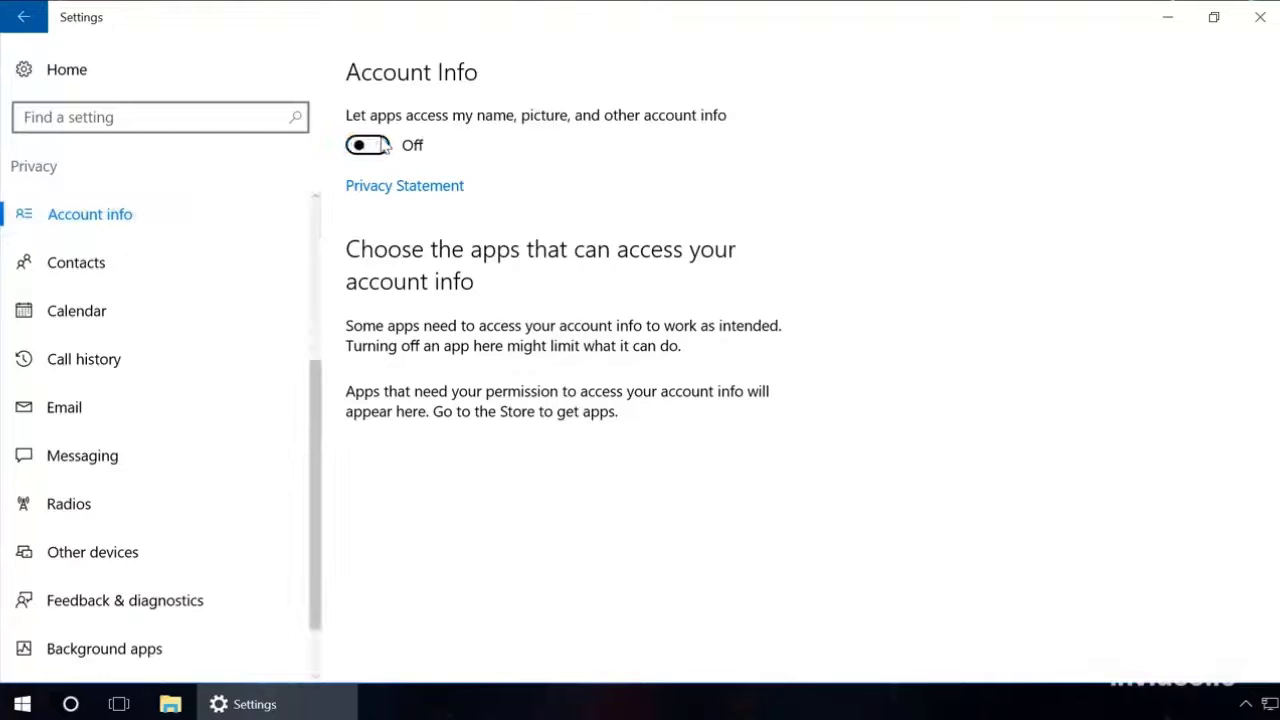
left_click(135, 262)
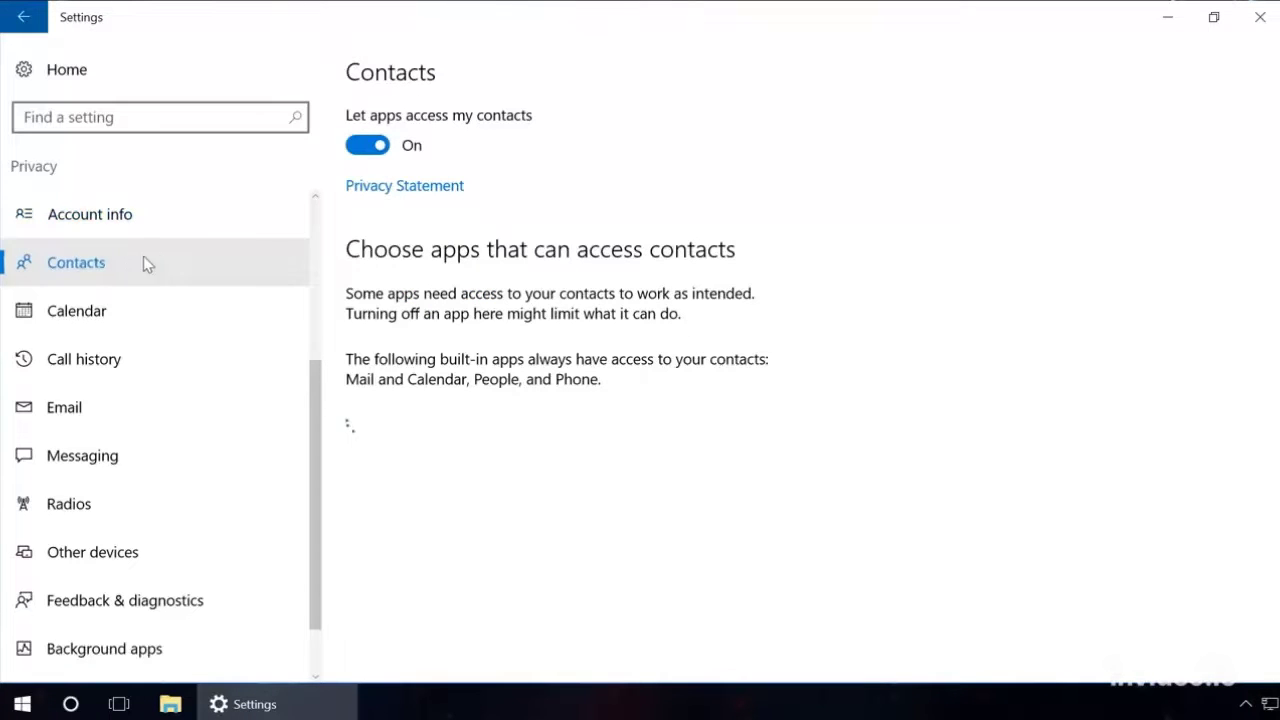
left_click(367, 148)
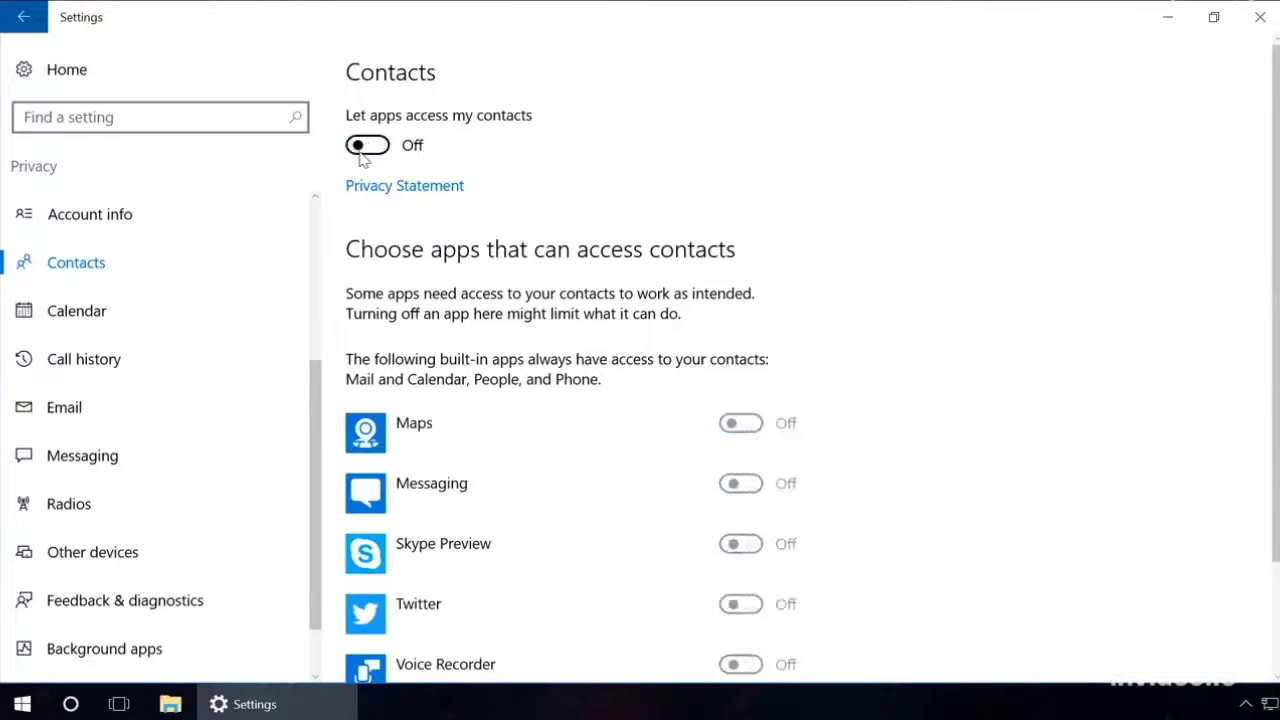
Turn off apps' access to calendar, call history and email
left_click(117, 310)
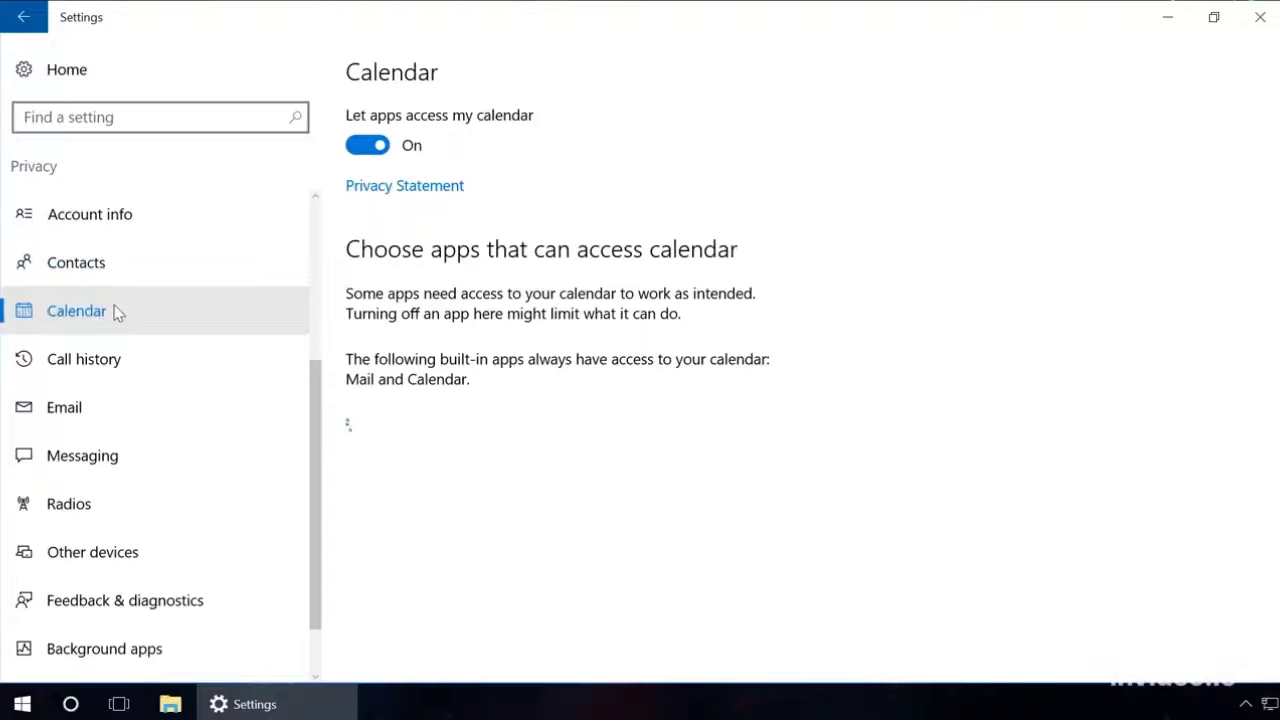
left_click(369, 149)
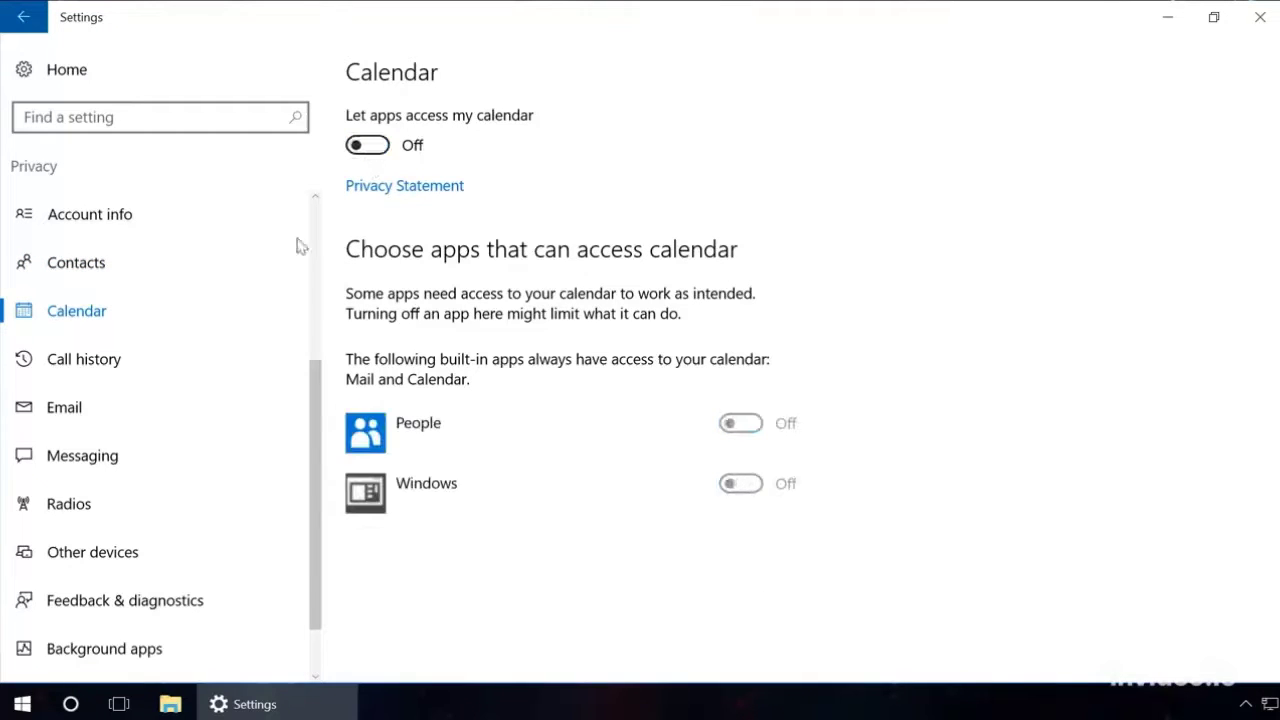
left_click(118, 360)
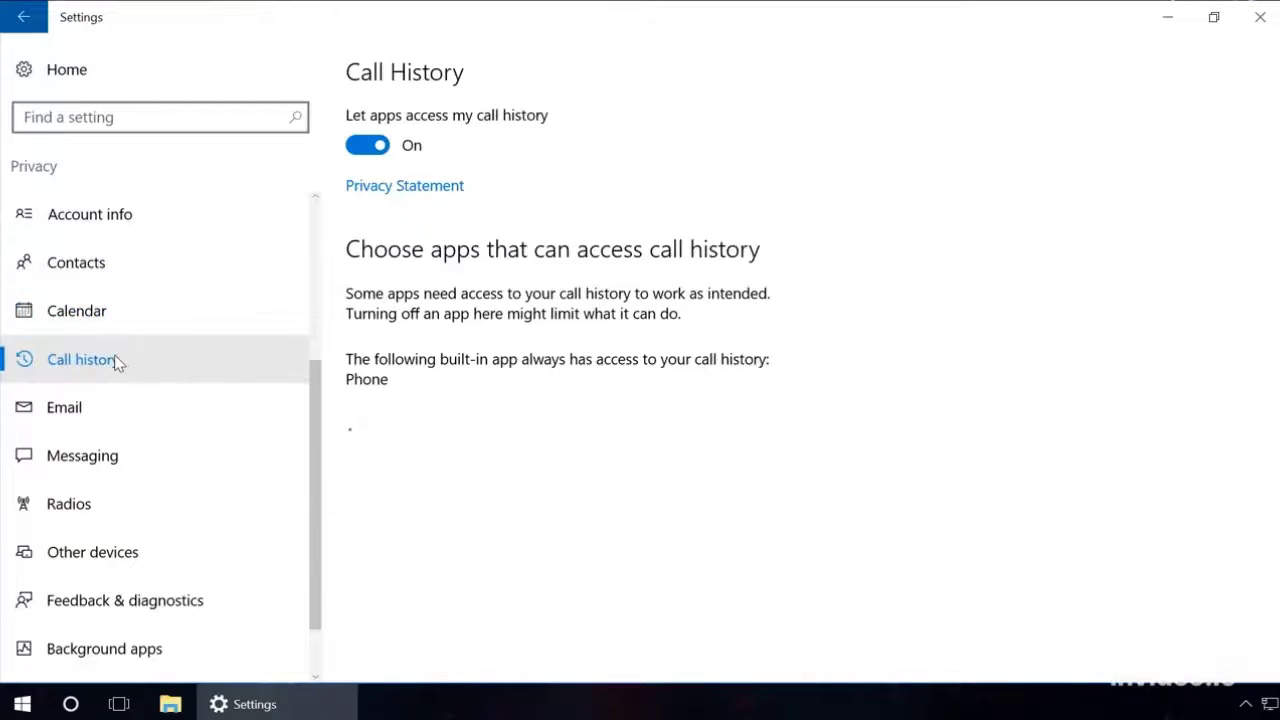
left_click(369, 146)
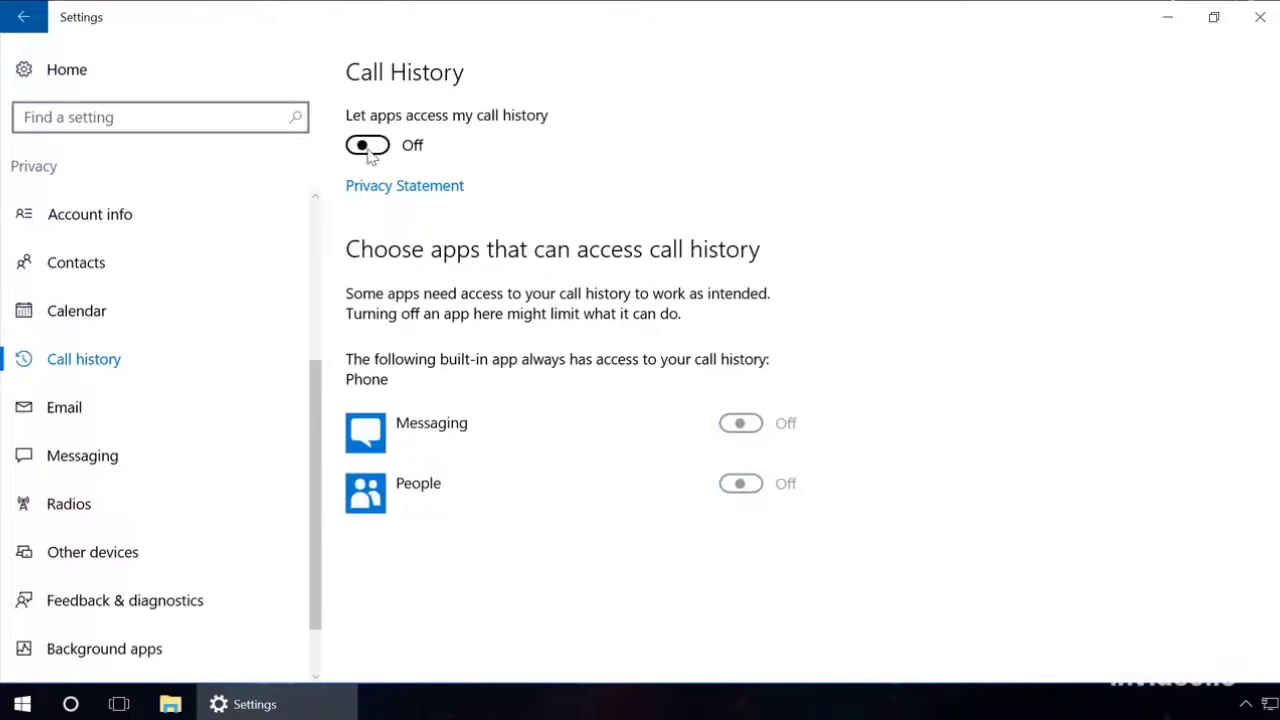
left_click(80, 407)
left_click(369, 148)
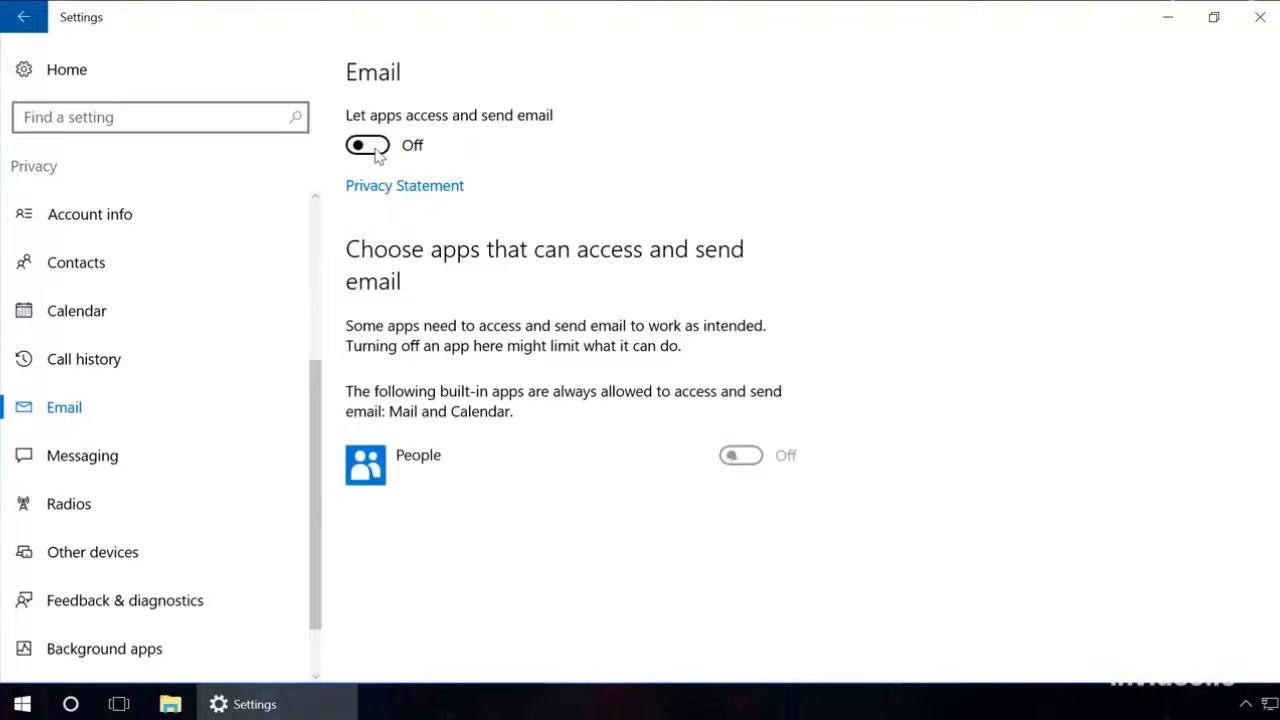
Turn off messaging access, radio control and syncing with unpaired wireless devices
left_click(106, 457)
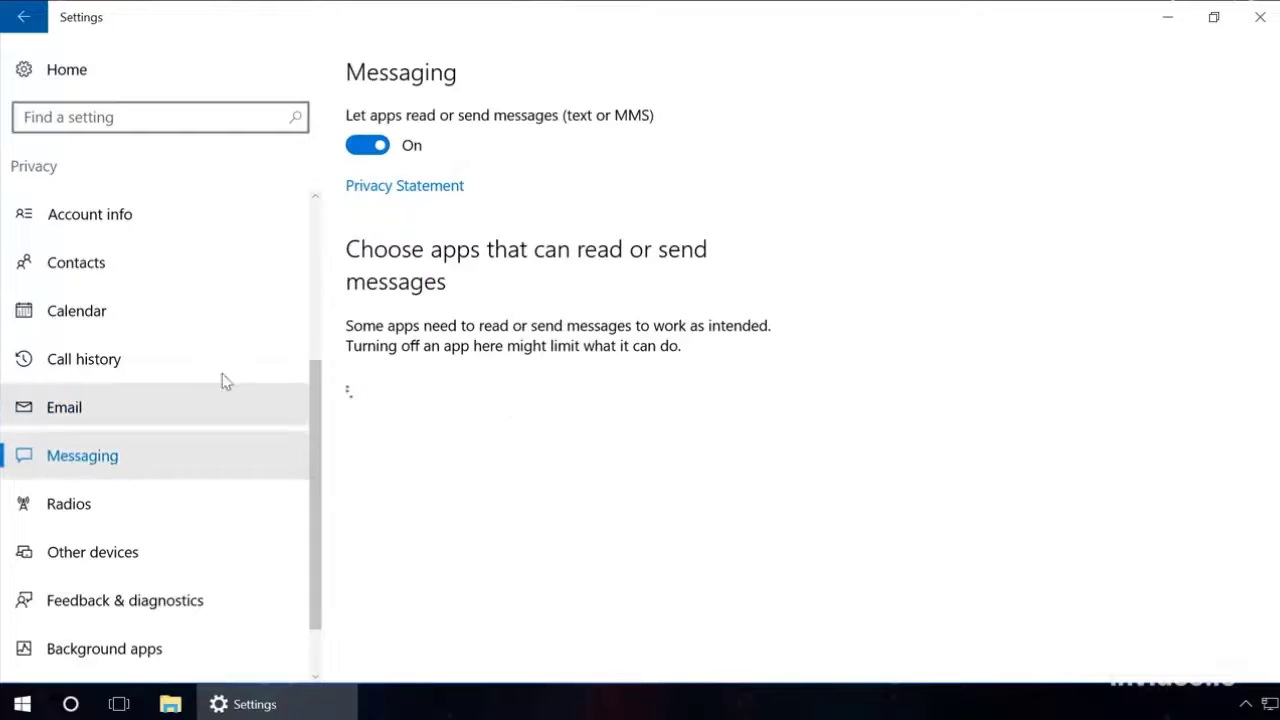
left_click(372, 148)
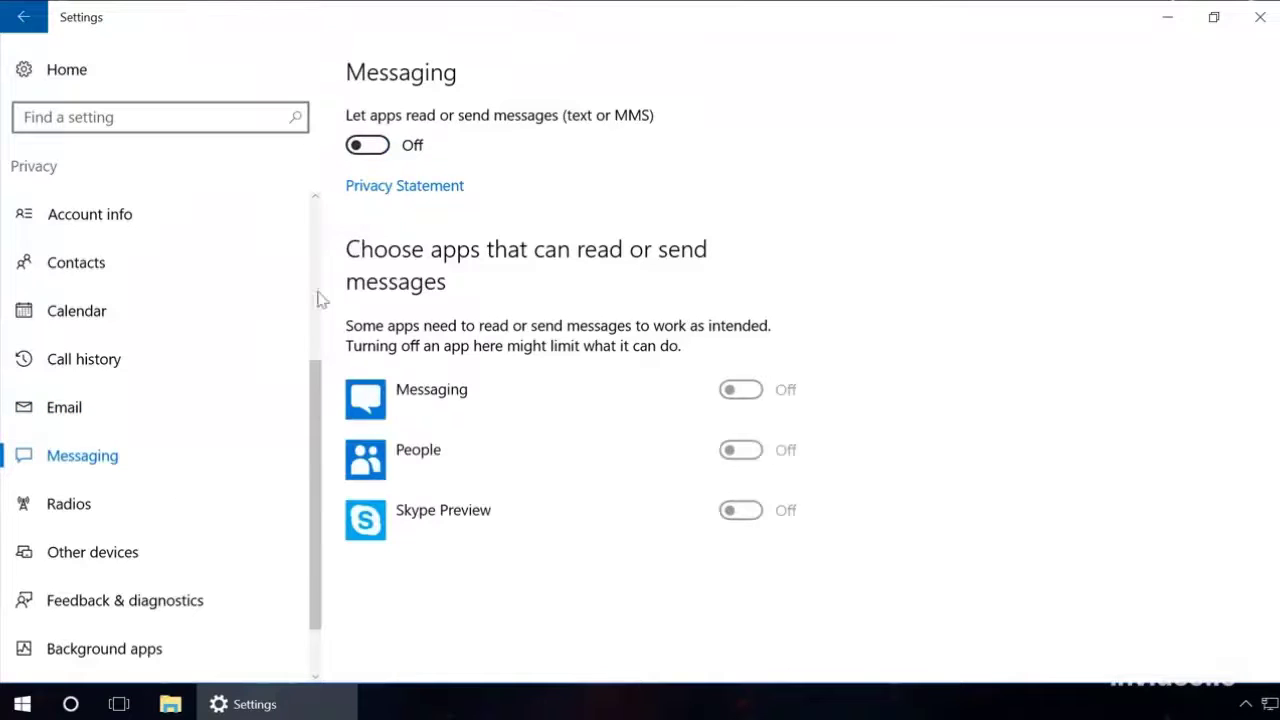
left_click(98, 510)
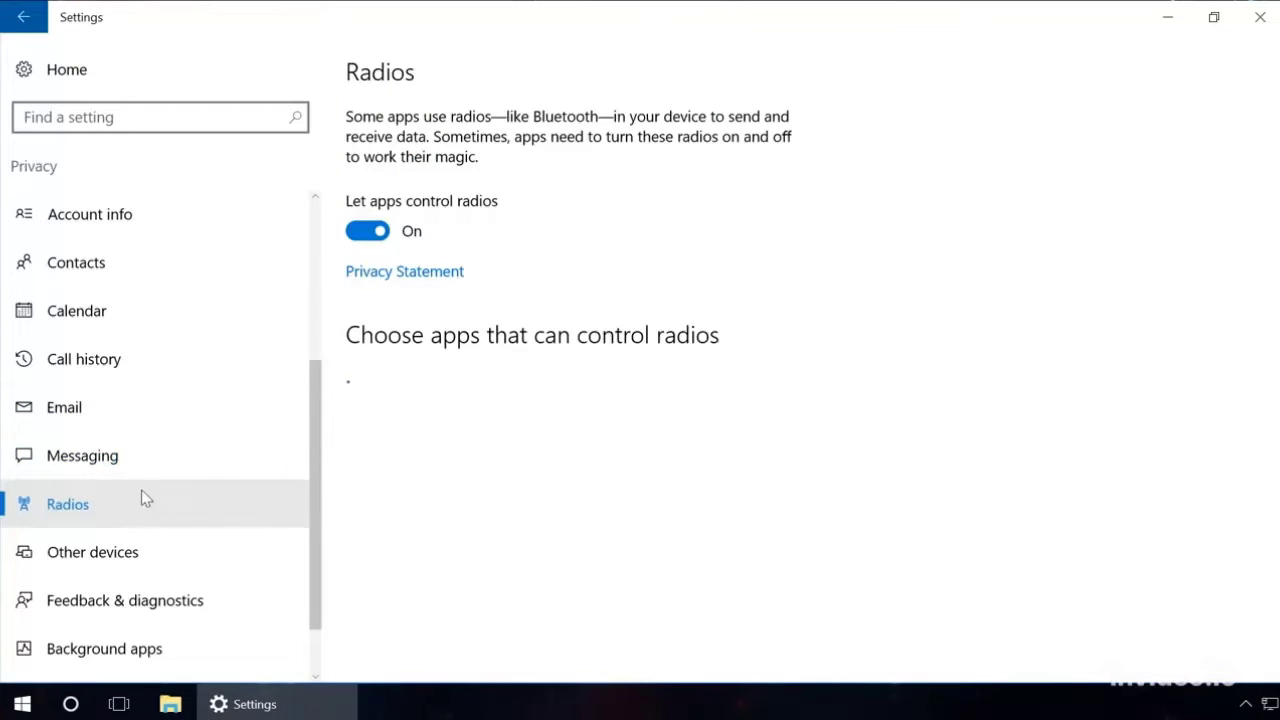
left_click(368, 232)
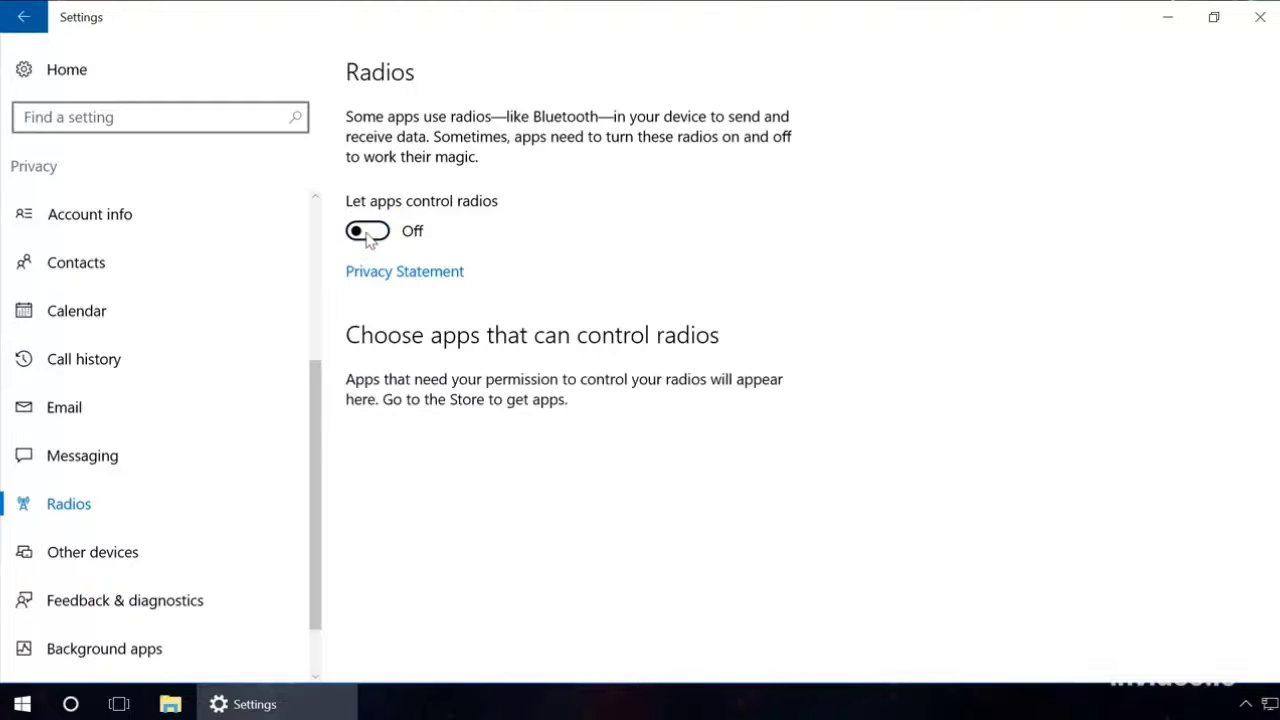
left_click(106, 554)
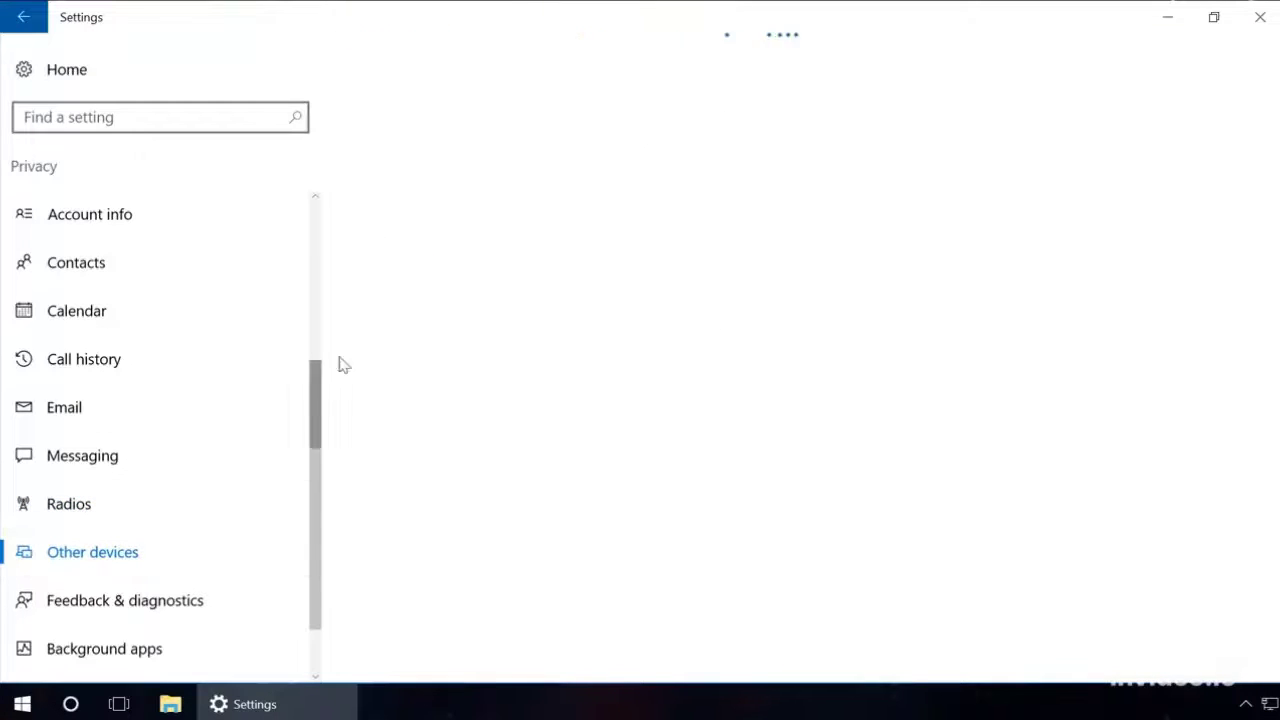
left_click(374, 170)
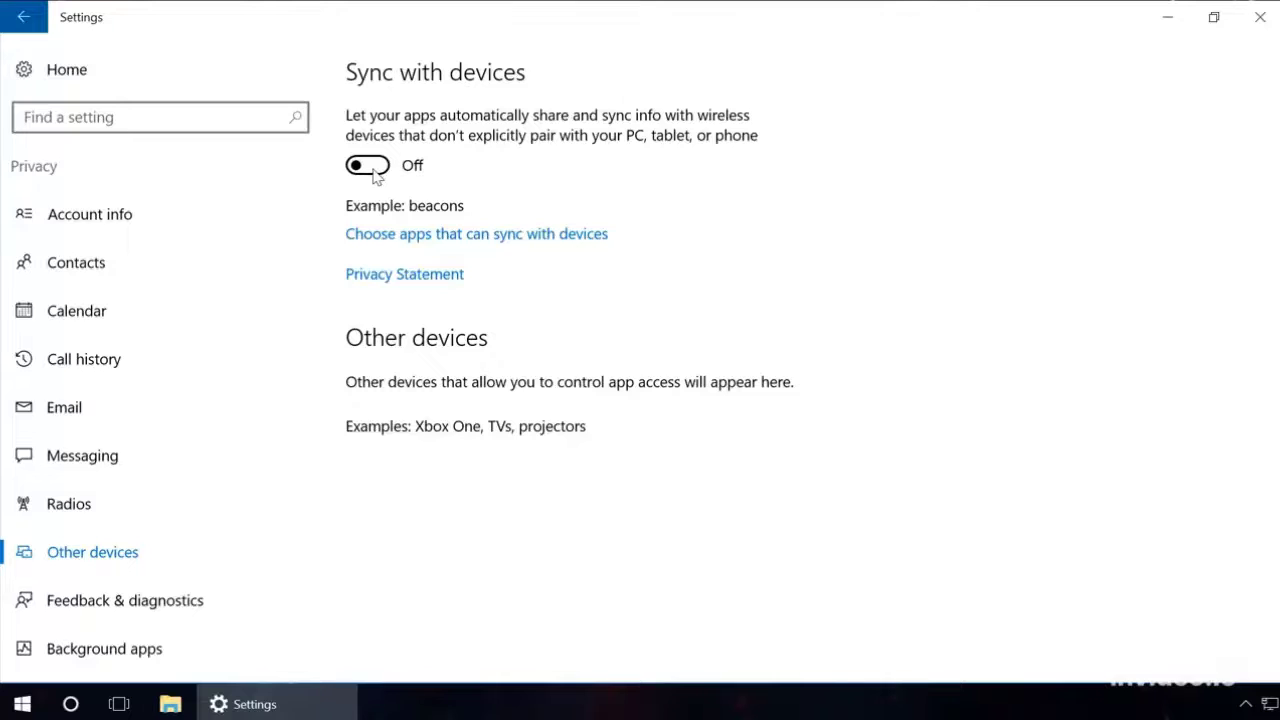
In Feedback & diagnostics, set feedback frequency to Never and diagnostic data to Basic
scroll(180, 526, "down", 2)
left_click(180, 526)
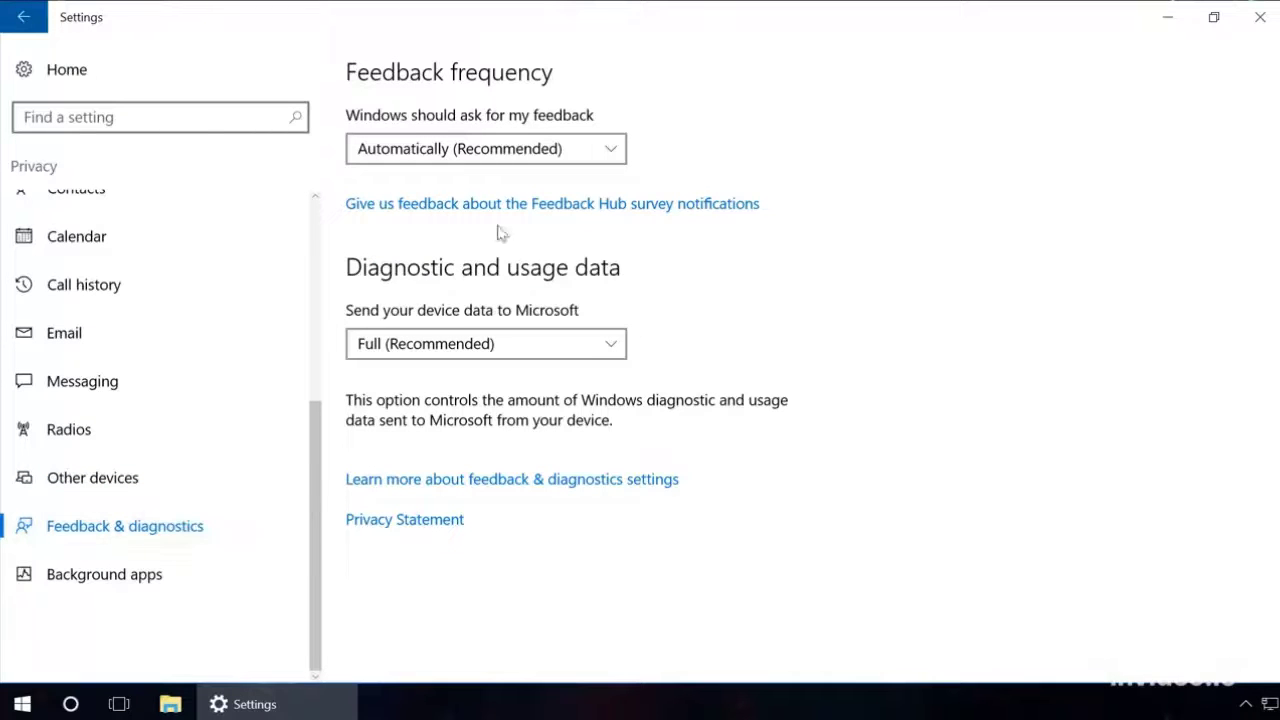
left_click(529, 158)
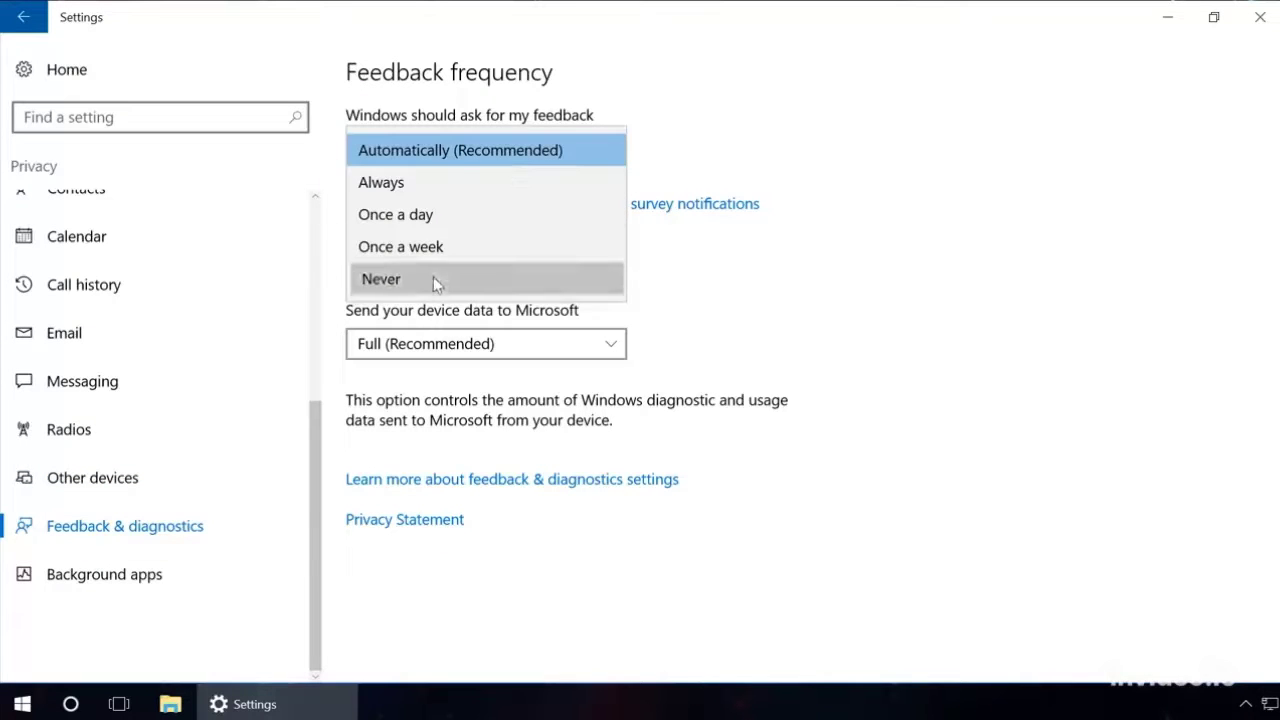
left_click(434, 279)
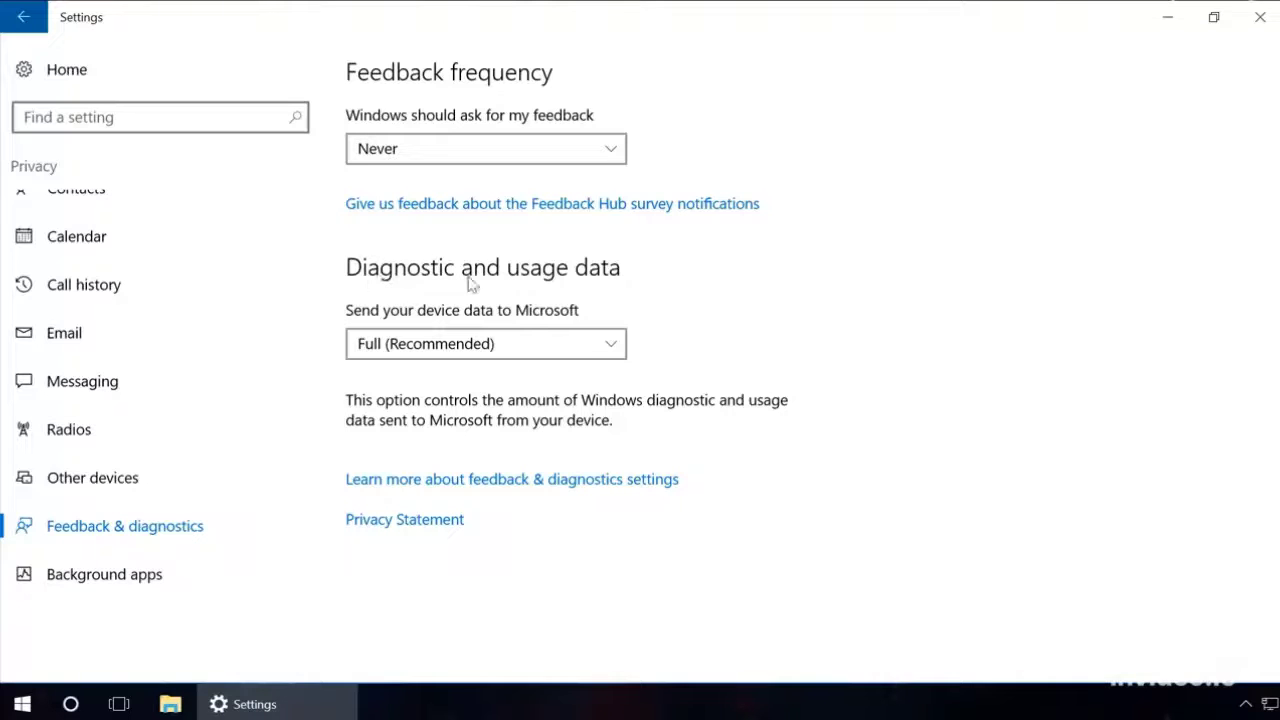
left_click(421, 343)
left_click(408, 292)
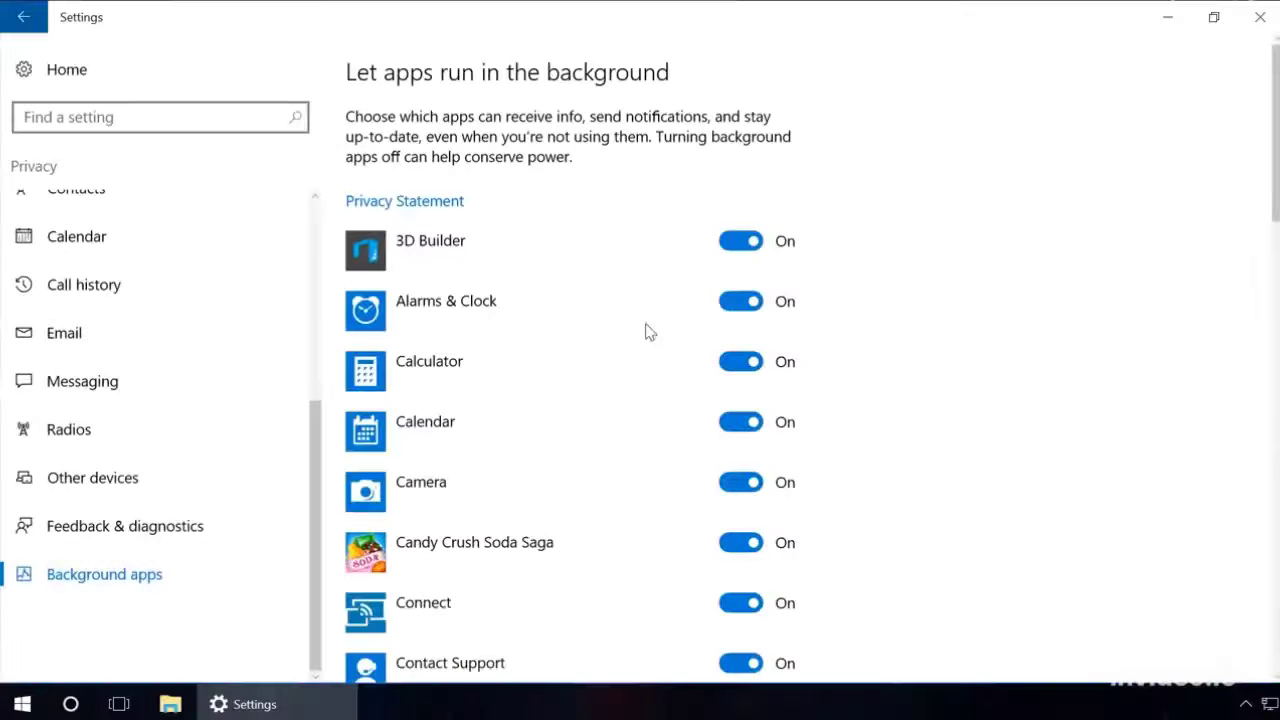
Stop 3D Builder, Alarms & Clock, Calculator, Calendar, Camera, Candy Crush, Connect and Contact Support running in background
left_click(740, 241)
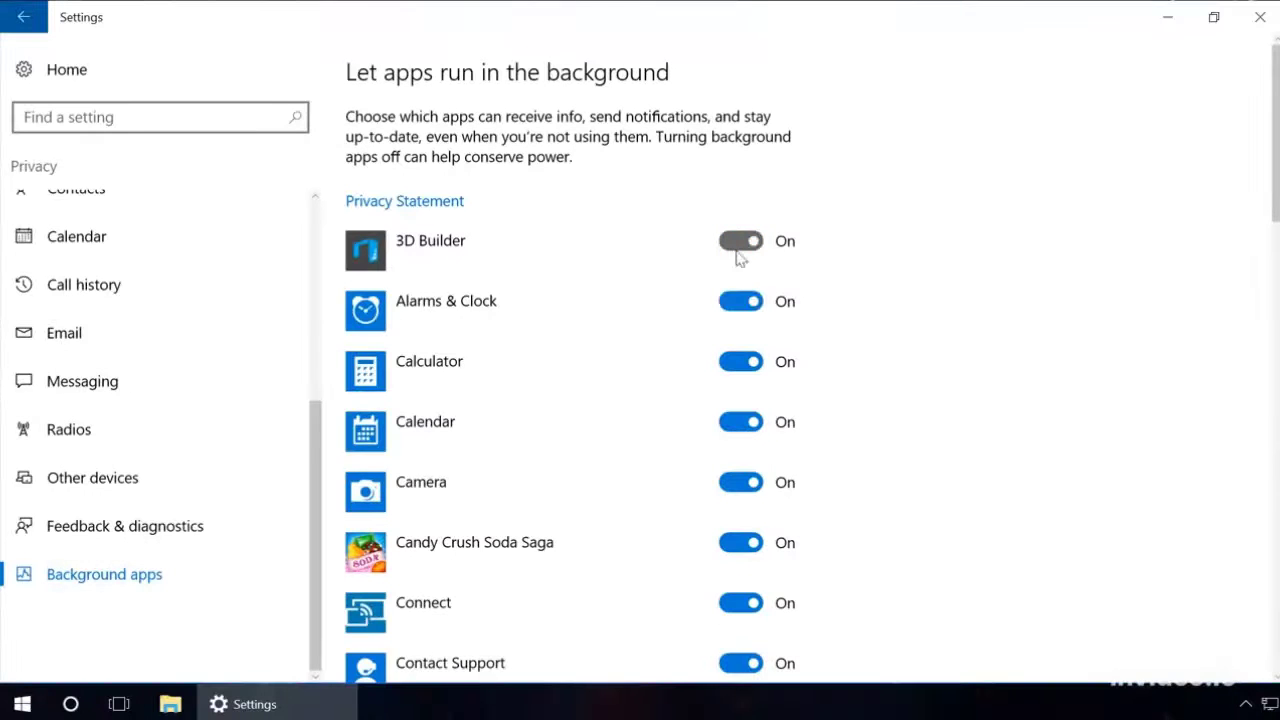
left_click(740, 301)
left_click(740, 361)
left_click(740, 421)
left_click(740, 482)
left_click(740, 542)
left_click(740, 602)
left_click(740, 663)
Stop Drawboard PDF, Facebook, Feedback Hub, Get Office, Groove Music, Maps, Messaging and Edge running in background
scroll(755, 445, "down", 5)
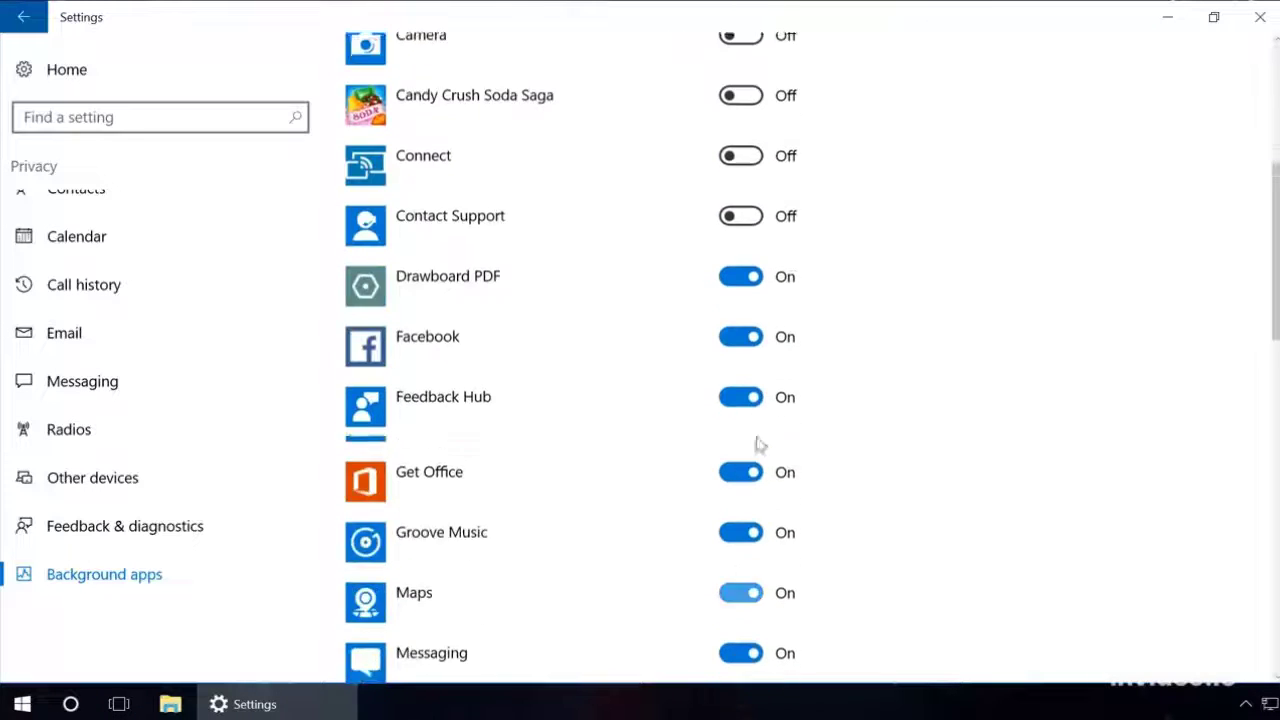
left_click(740, 236)
left_click(740, 357)
left_click(740, 417)
left_click(740, 477)
left_click(740, 538)
left_click(740, 598)
scroll(745, 600, "down", 4)
left_click(740, 268)
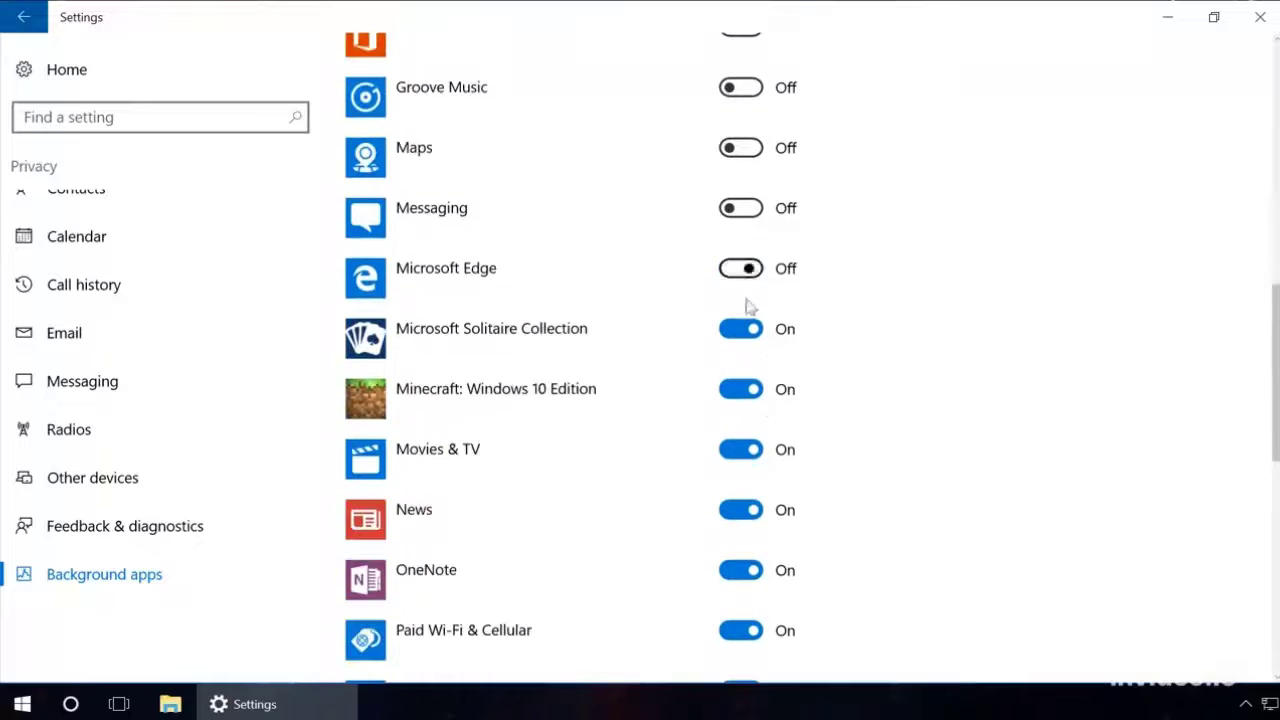
left_click(740, 329)
Switch off background running for the remaining apps down to Weather
left_click(740, 510)
left_click(740, 570)
scroll(745, 570, "down", 4)
left_click(740, 240)
left_click(740, 300)
left_click(740, 361)
left_click(740, 421)
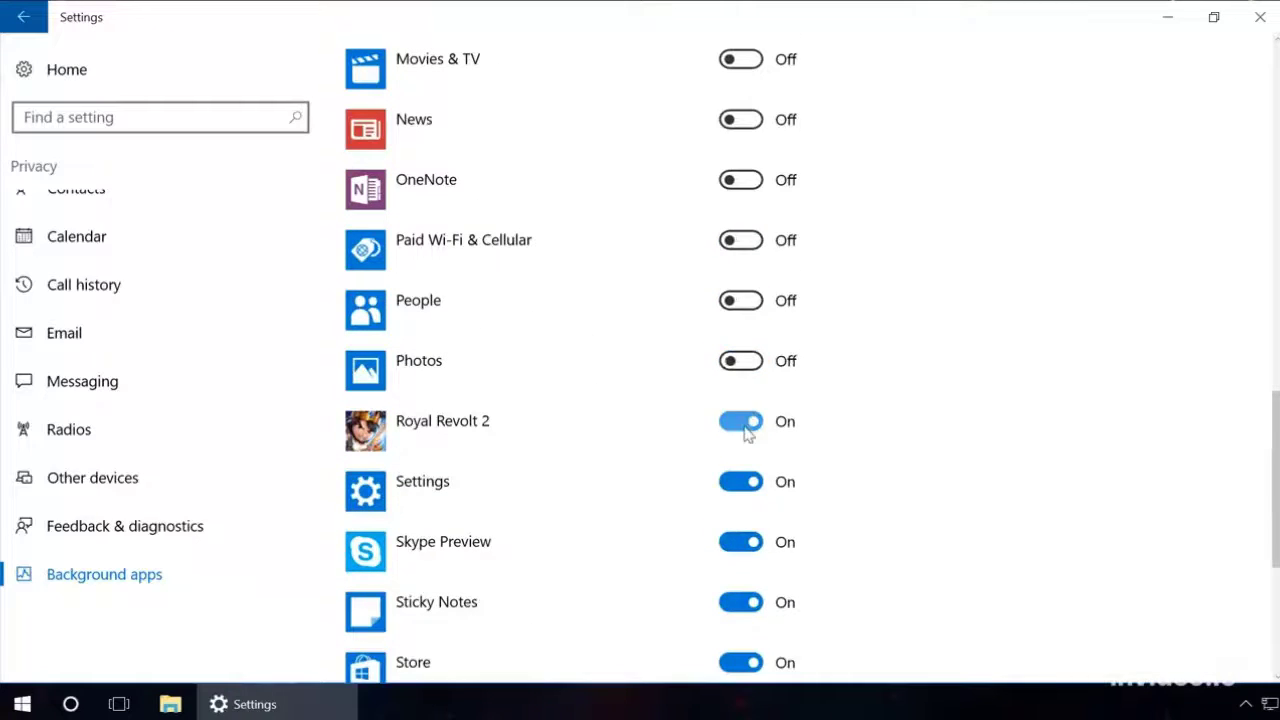
left_click(740, 481)
left_click(740, 602)
scroll(745, 500, "down", 4)
left_click(740, 283)
left_click(740, 346)
left_click(740, 406)
left_click(740, 466)
left_click(740, 526)
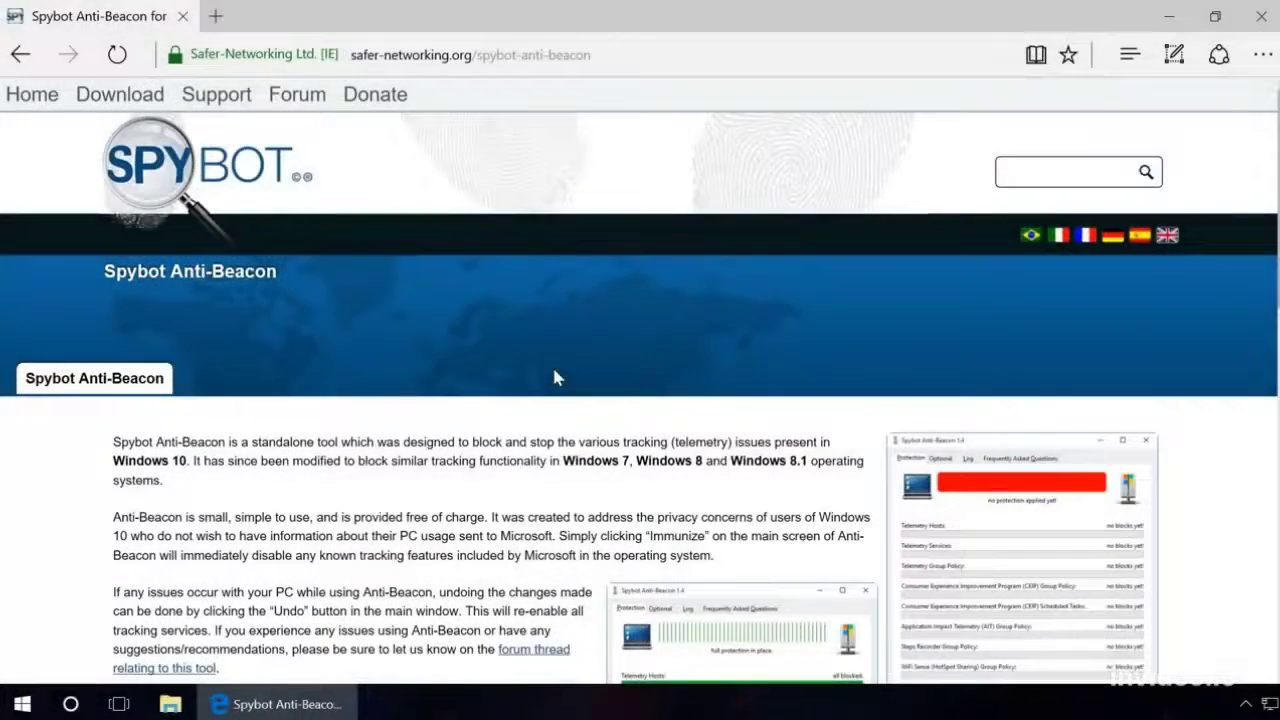
Immunize in Spybot Anti-Beacon so every telemetry item reads all blocked
scroll(556, 377, "down", 1)
scroll(556, 377, "down", 6)
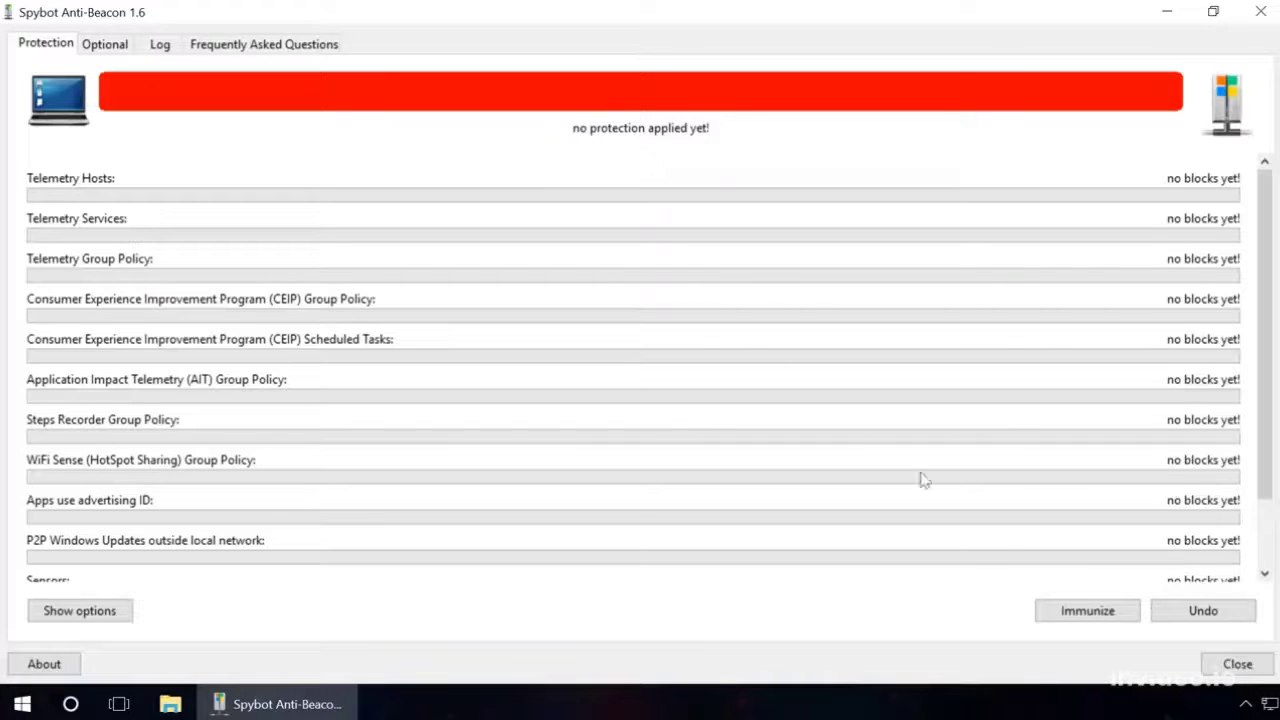
left_click(1065, 616)
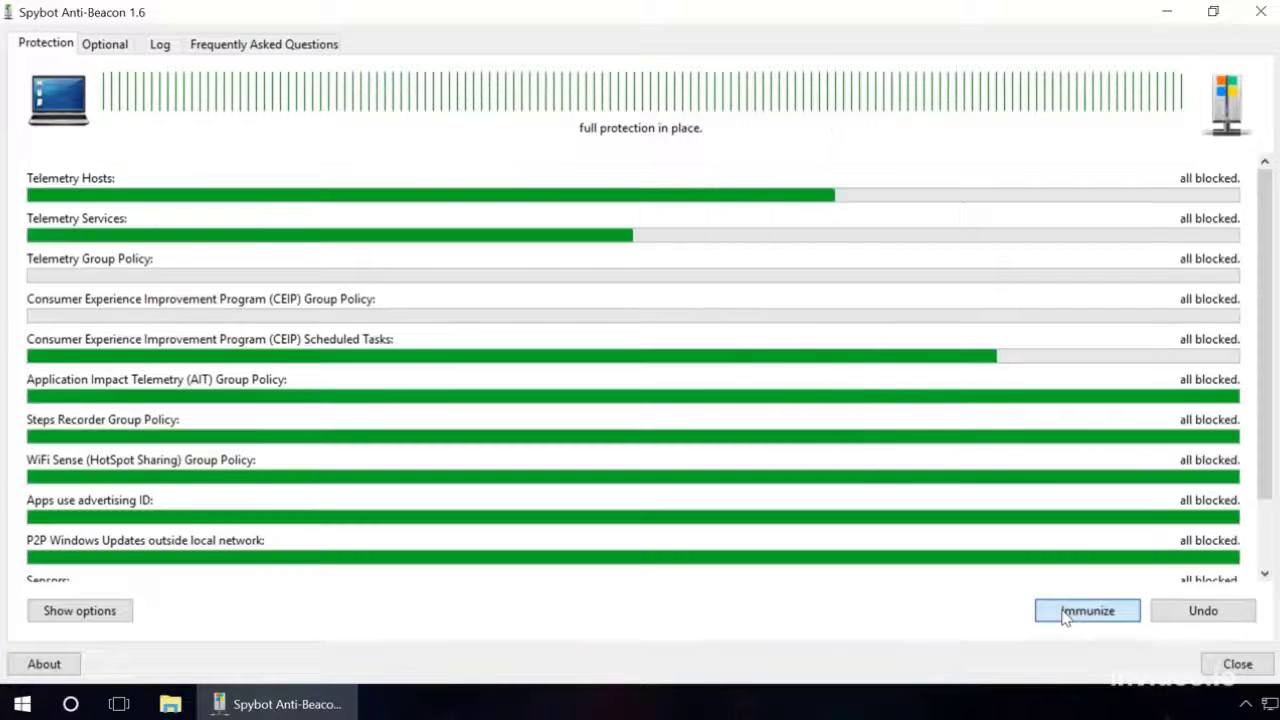
left_click(112, 44)
Apply blocking to Web Search and Cortana policies, OneDrive, Remote Registry, Bing IPs, Telemetry Hosts and Office 15 telemetry
left_click(1135, 87)
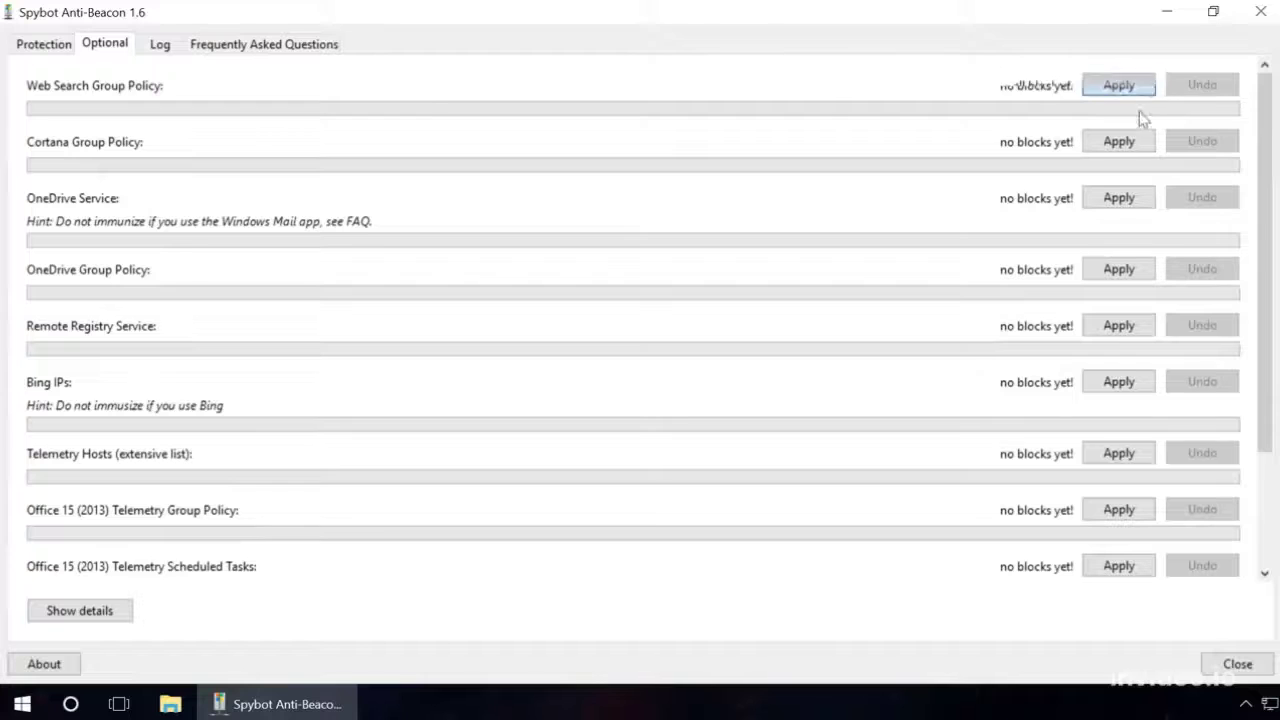
left_click(1128, 142)
left_click(1127, 198)
left_click(1127, 270)
left_click(1120, 327)
left_click(1120, 383)
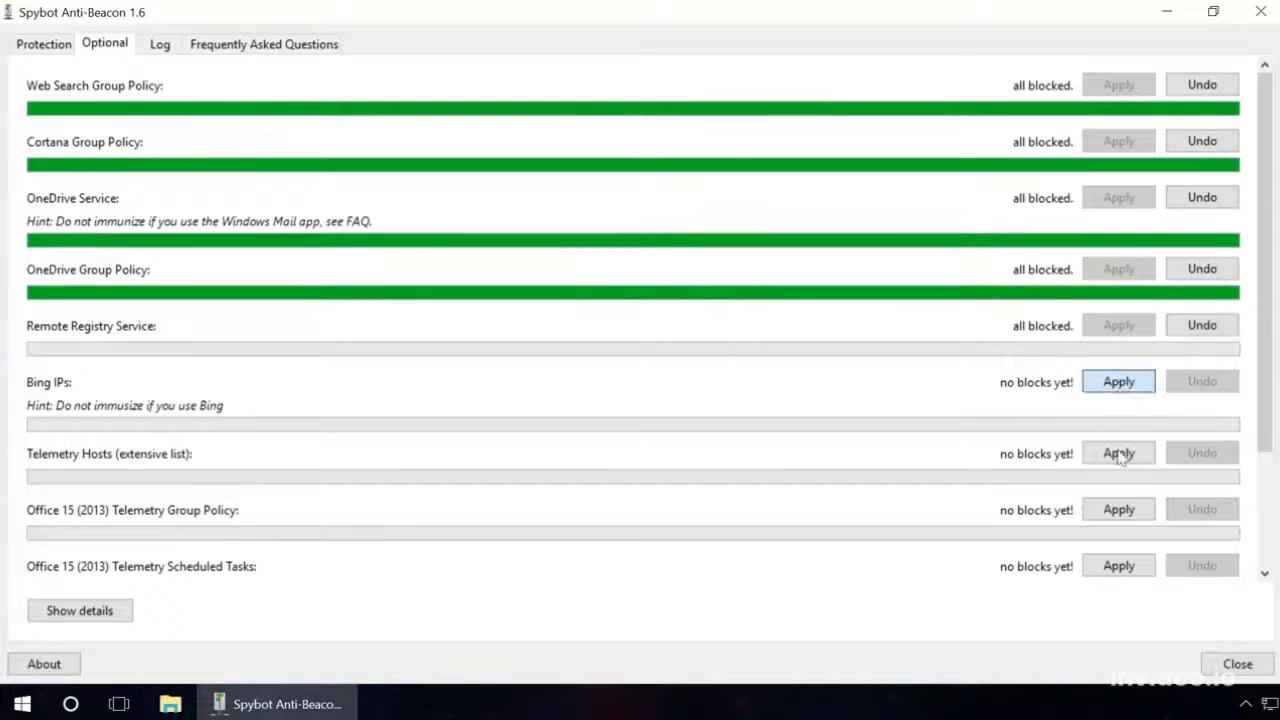
left_click(1121, 454)
left_click(1121, 511)
left_click(1119, 567)
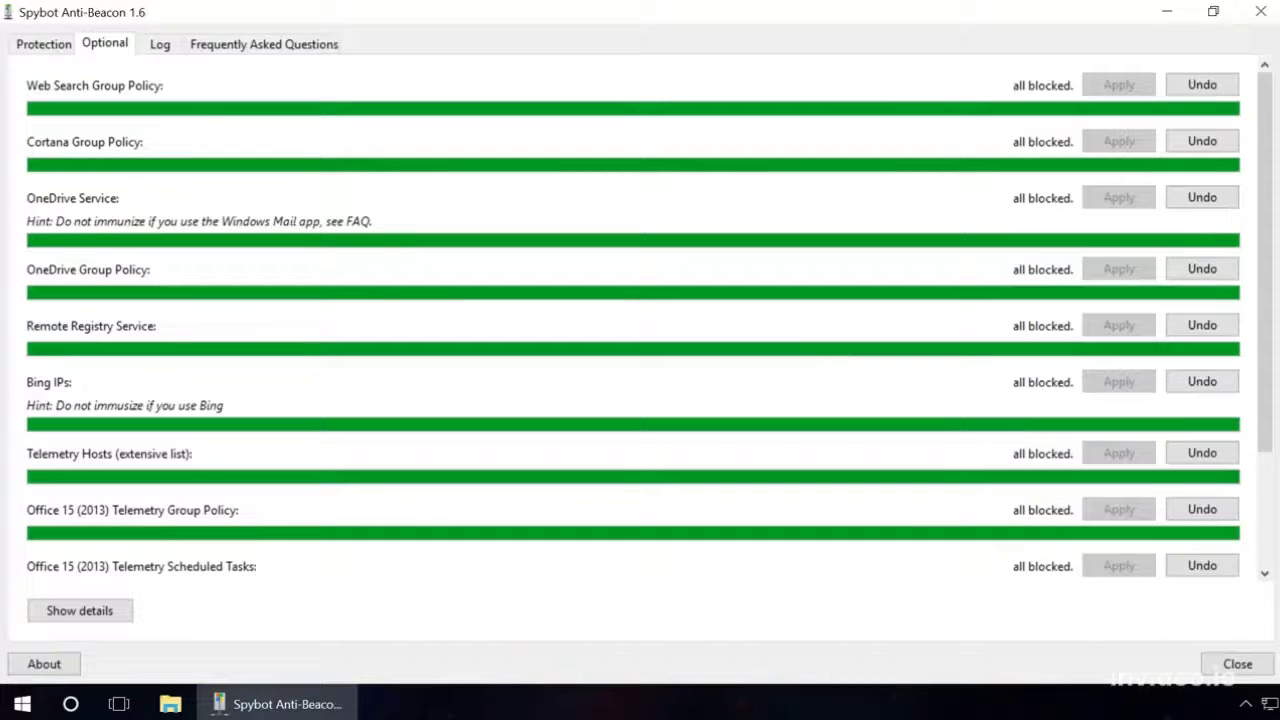